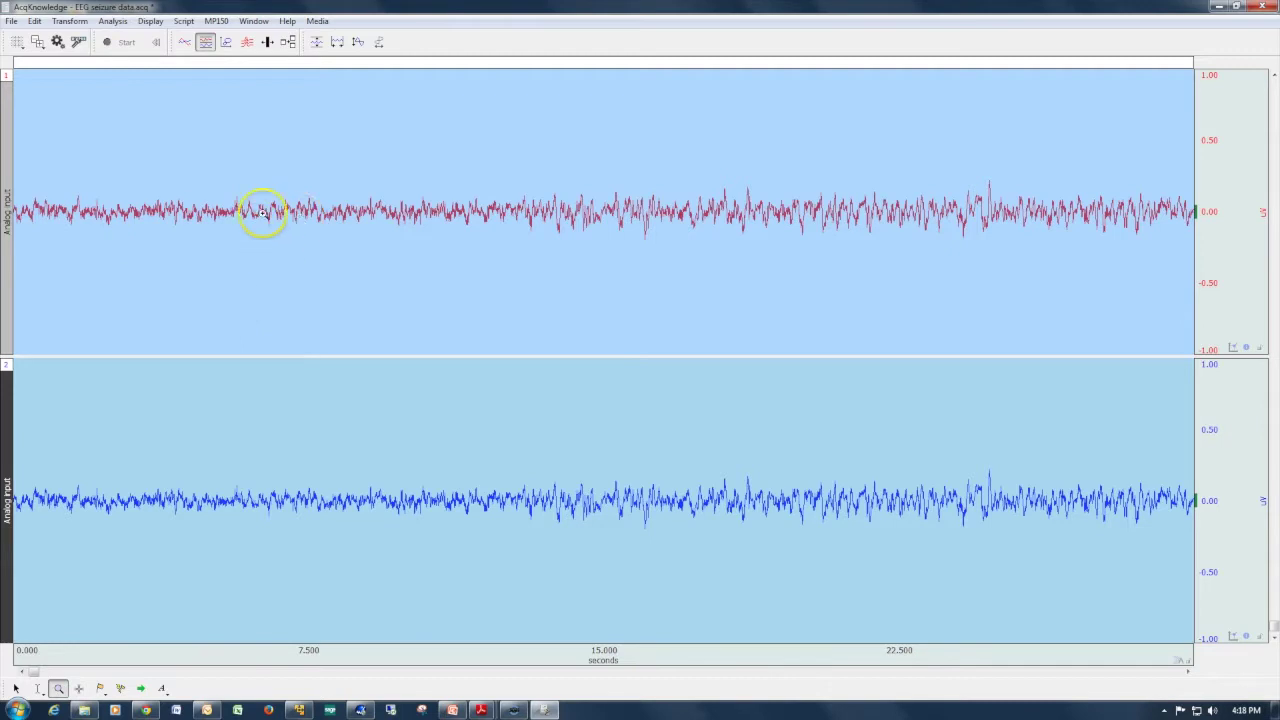
# Step: Clear the selection and autoscale horizontally to show the whole hour-long recording in minutes
pyautogui.click(37, 688)
pyautogui.click(216, 285)
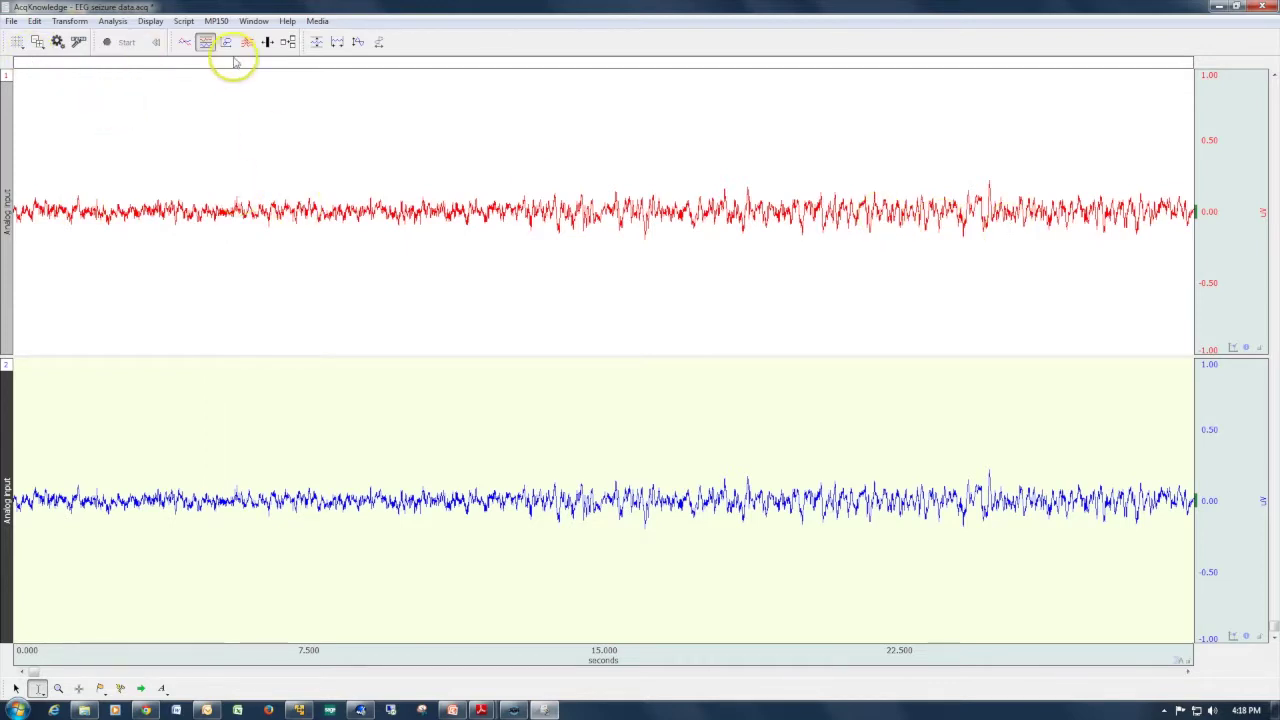
pyautogui.click(337, 42)
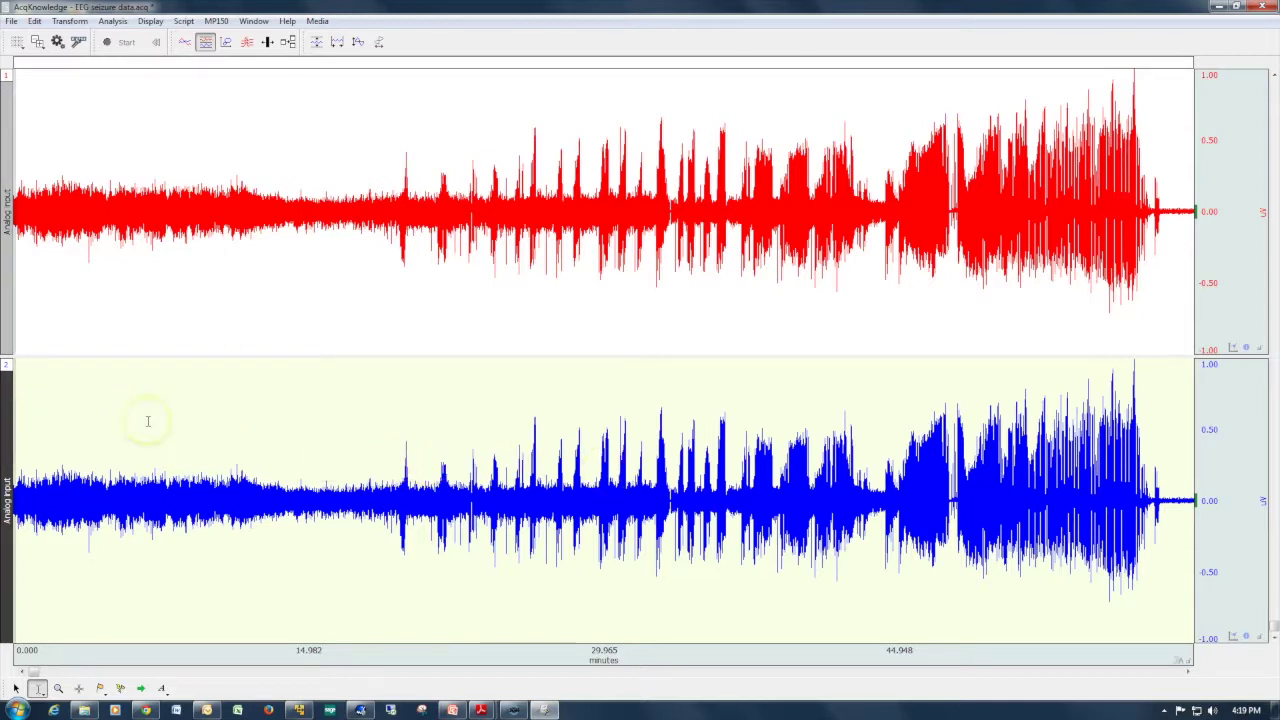
# Step: Apply an 8-sample Difference transform to channel 2 and autoscale it to about −40 to 80 µV
pyautogui.hotkey('ctrl', 'a')
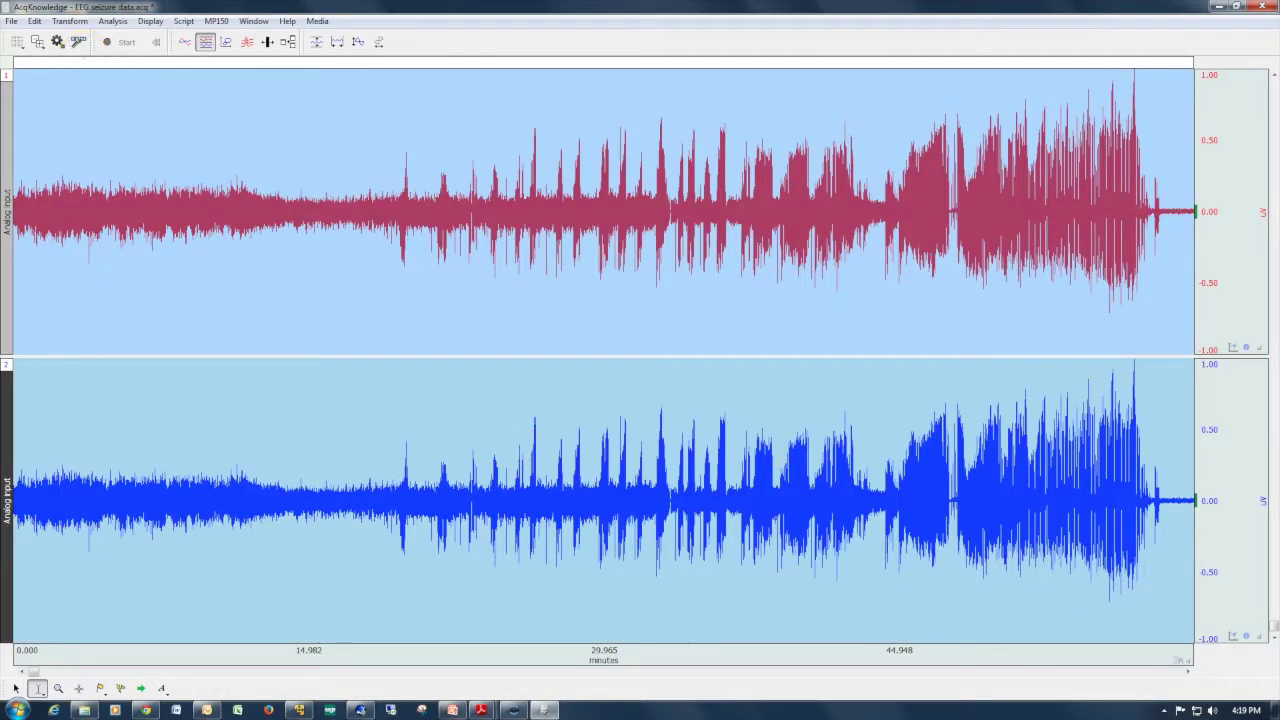
pyautogui.click(70, 21)
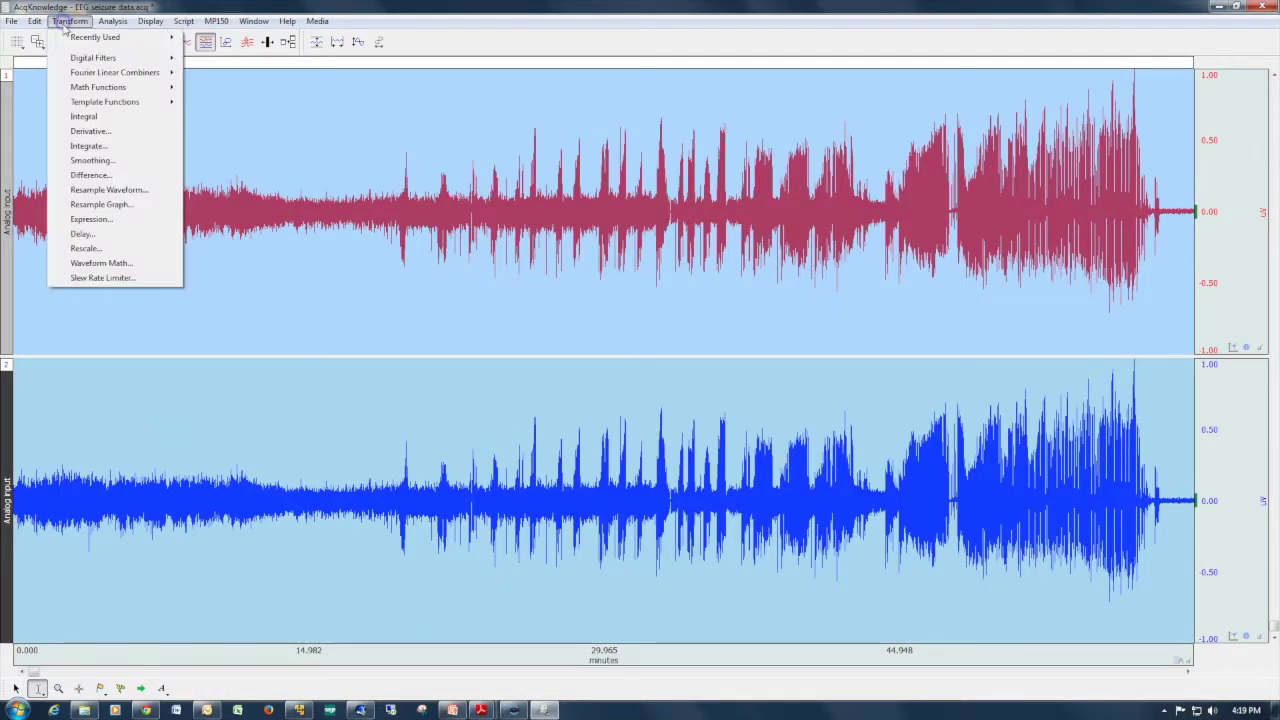
pyautogui.click(85, 175)
pyautogui.write('8')
pyautogui.click(669, 390)
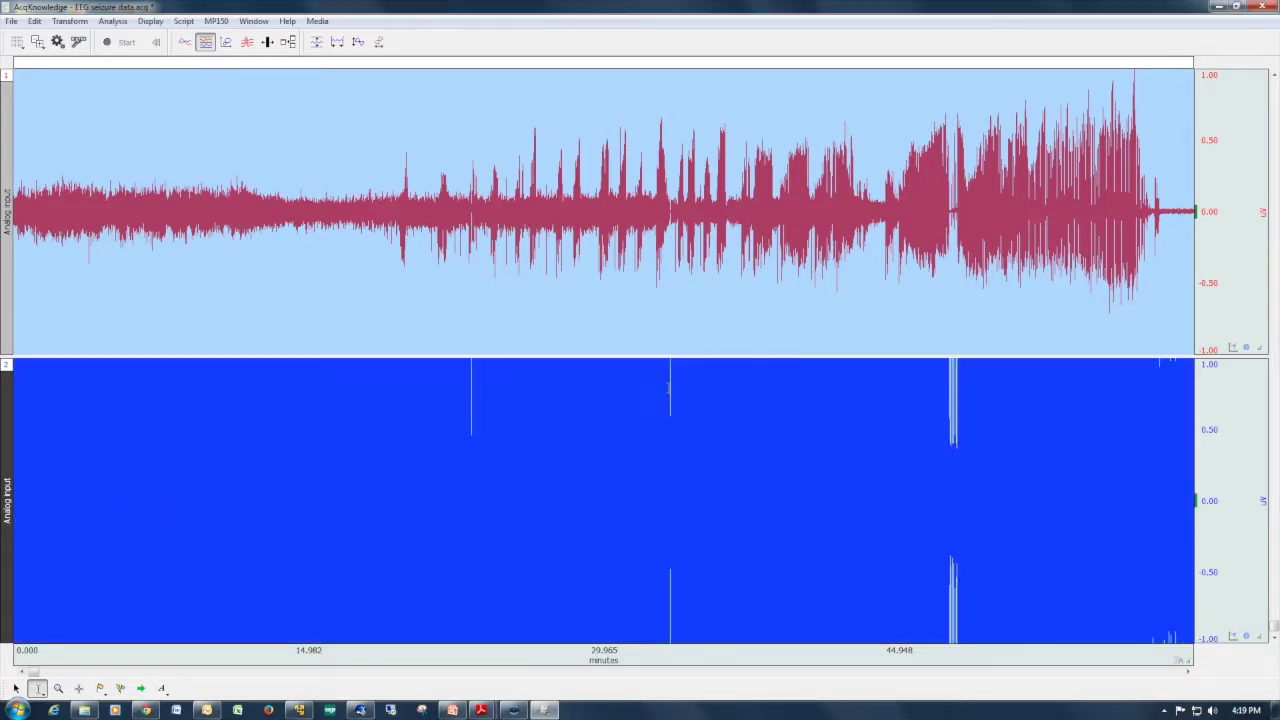
pyautogui.rightClick(600, 434)
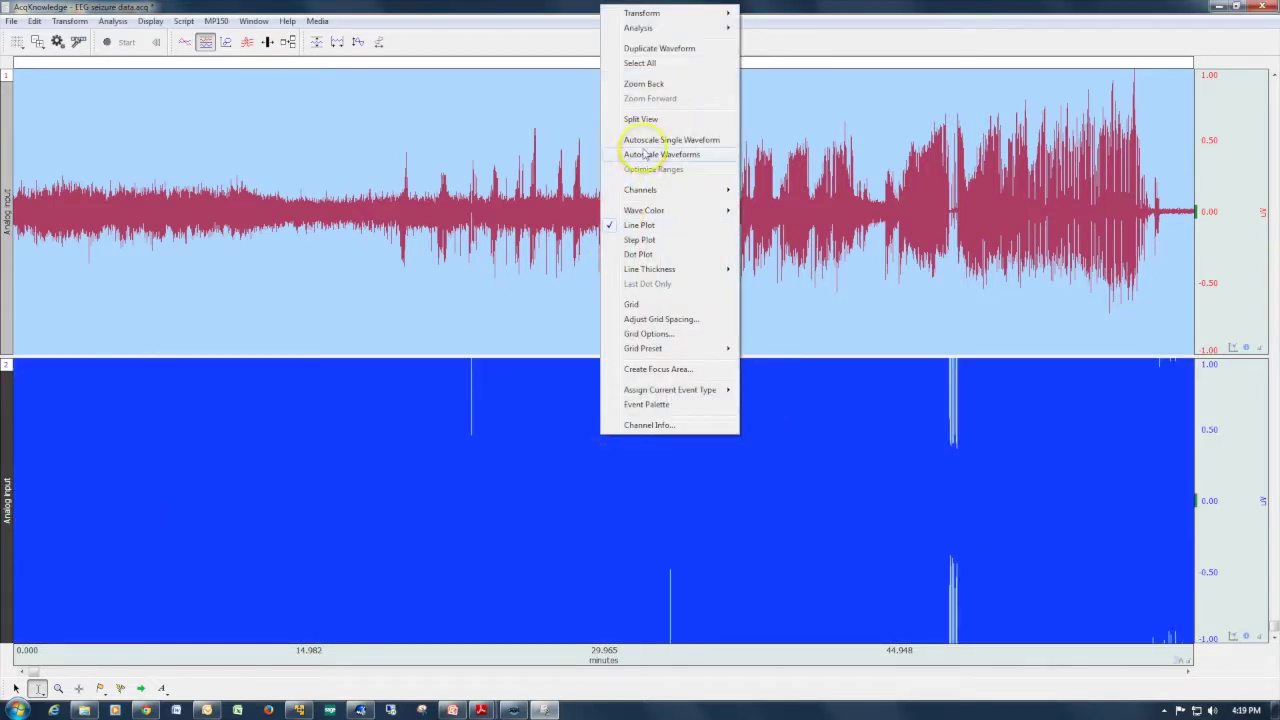
pyautogui.click(660, 140)
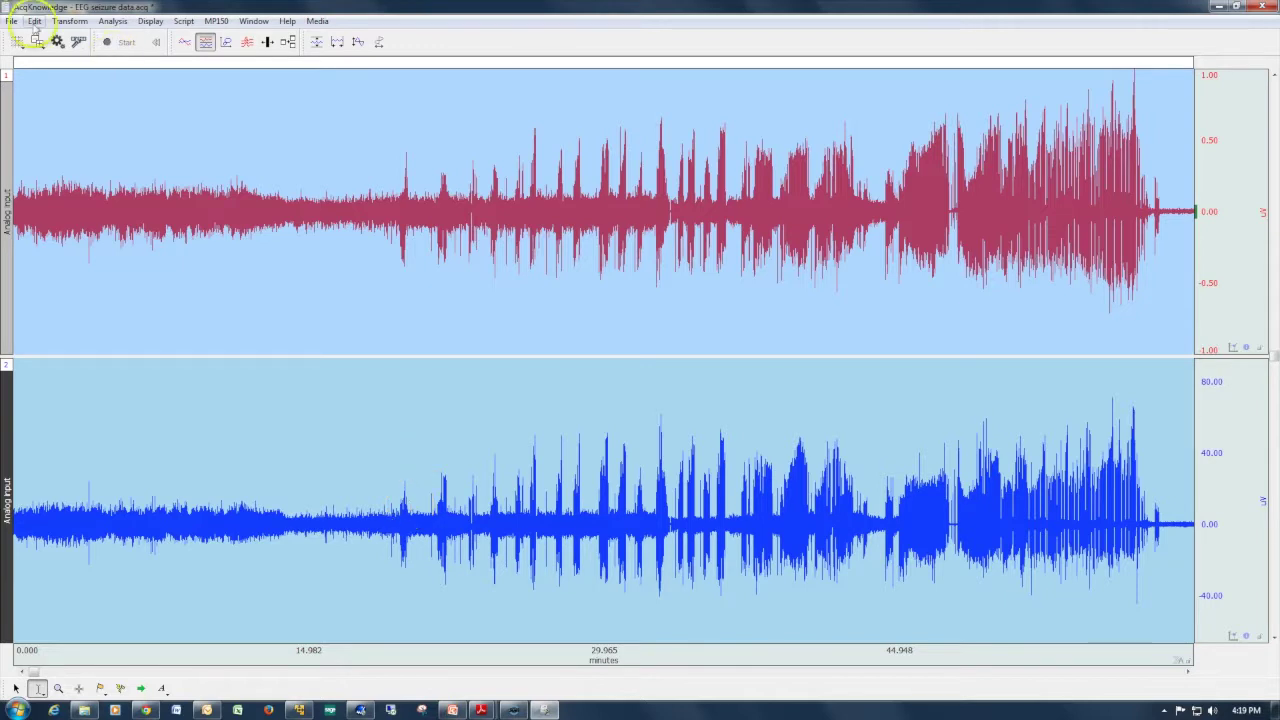
# Step: Start Electroencephalography Seizure Analysis on CH1, bringing up its 270 µV threshold settings
pyautogui.click(112, 21)
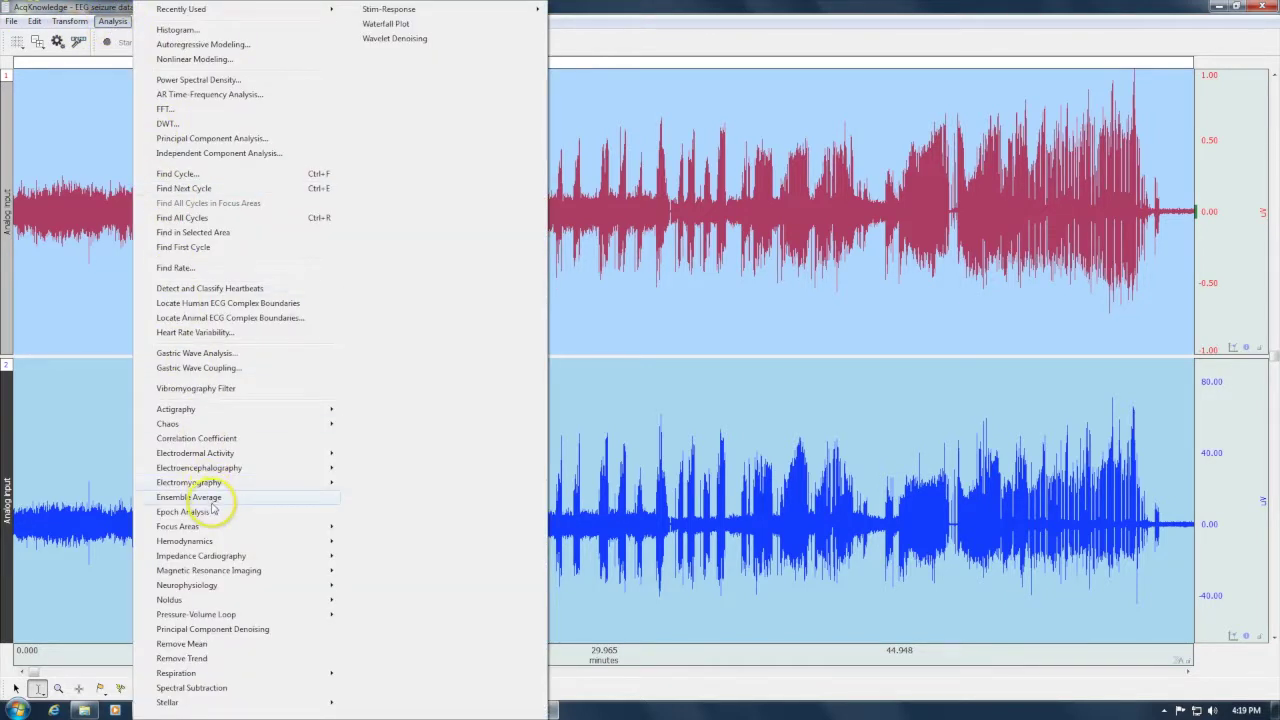
pyautogui.moveTo(330, 468)
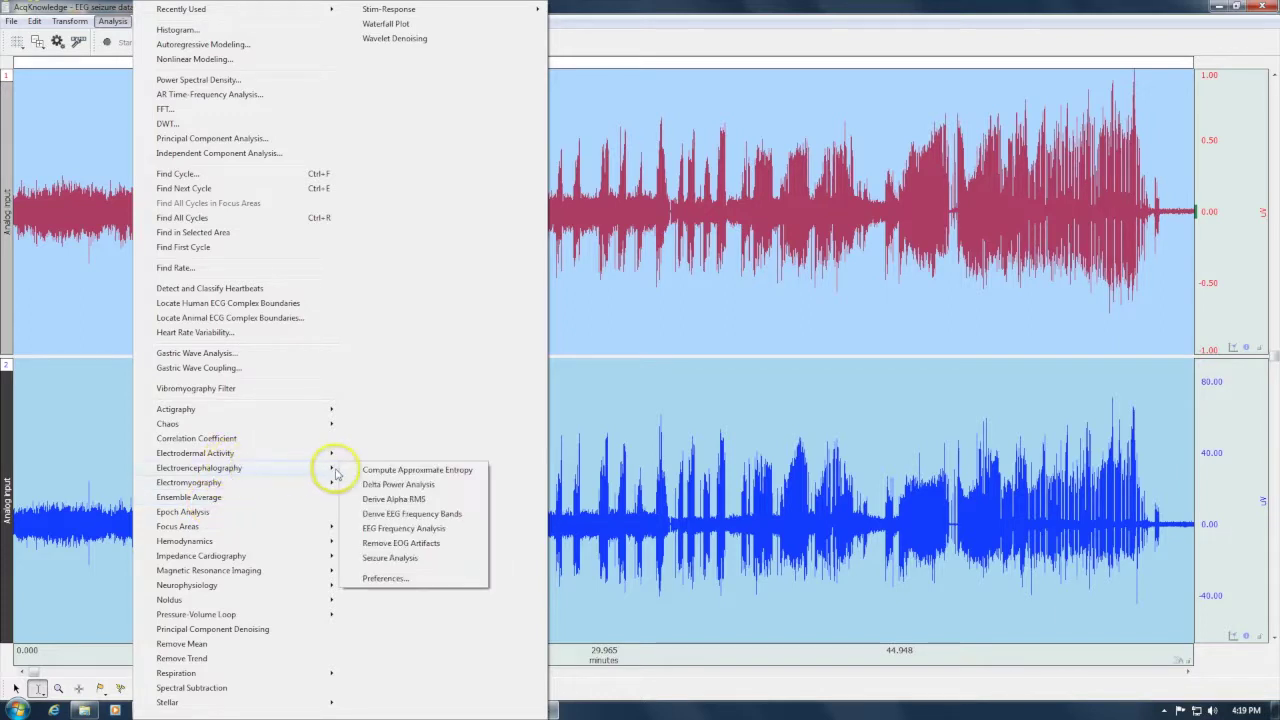
pyautogui.click(390, 558)
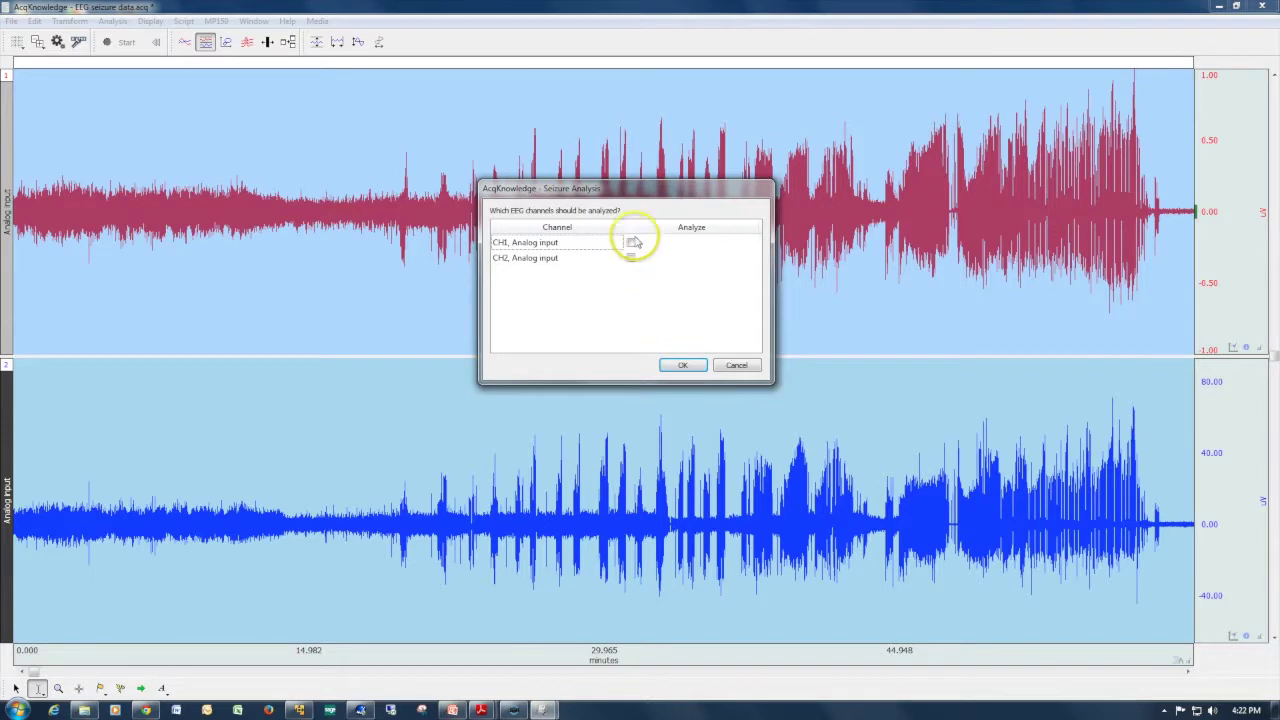
pyautogui.click(630, 243)
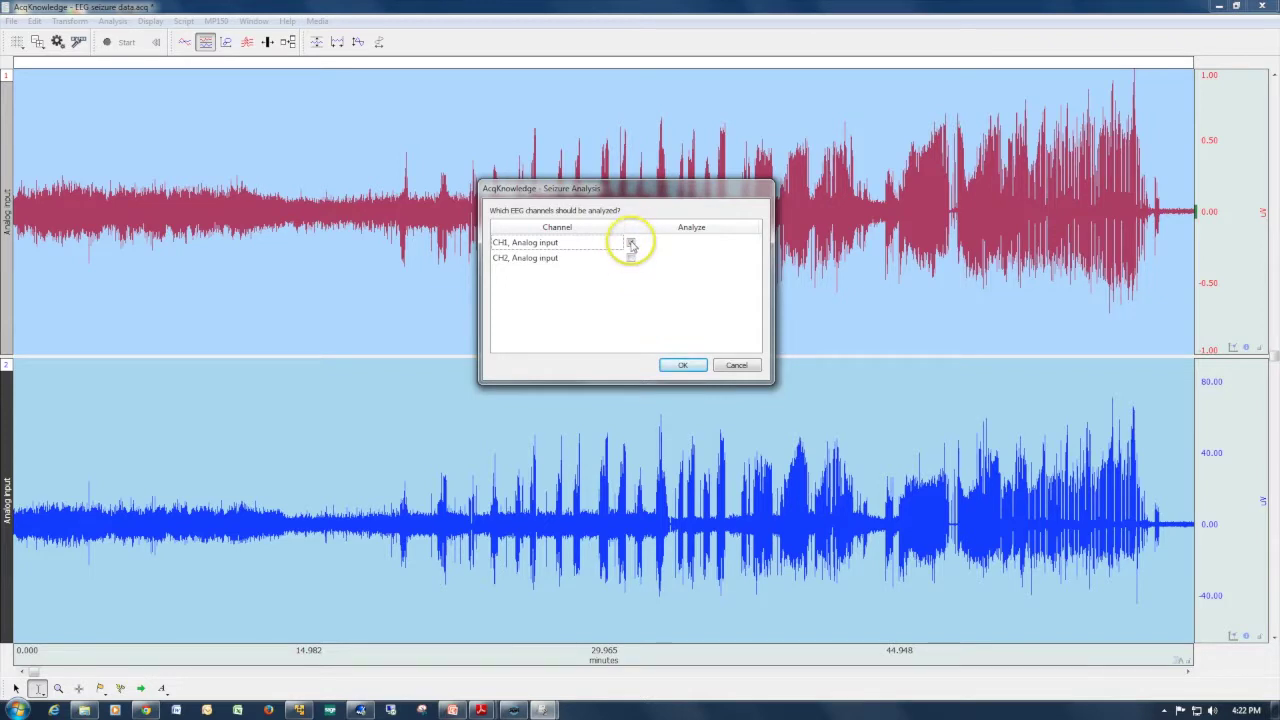
pyautogui.click(680, 366)
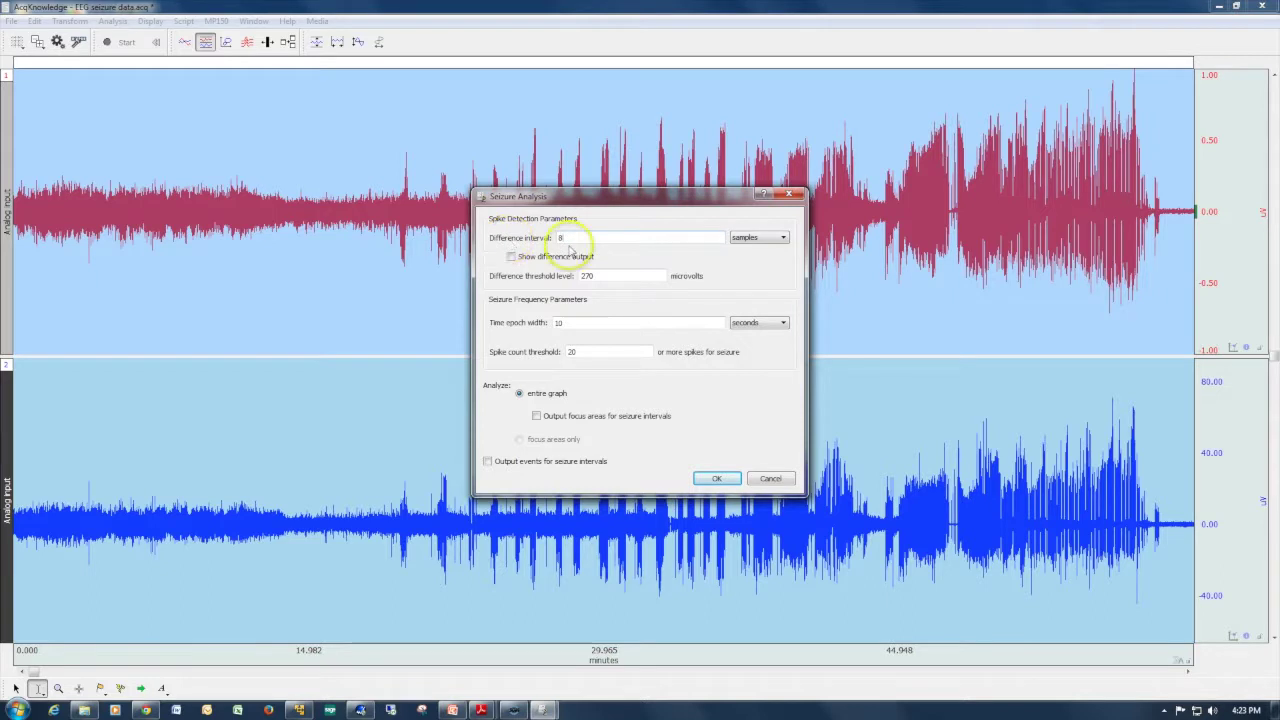
# Step: Lower the difference threshold to 40 µV, enable seizure-interval event output, and run the analysis
pyautogui.click(511, 257)
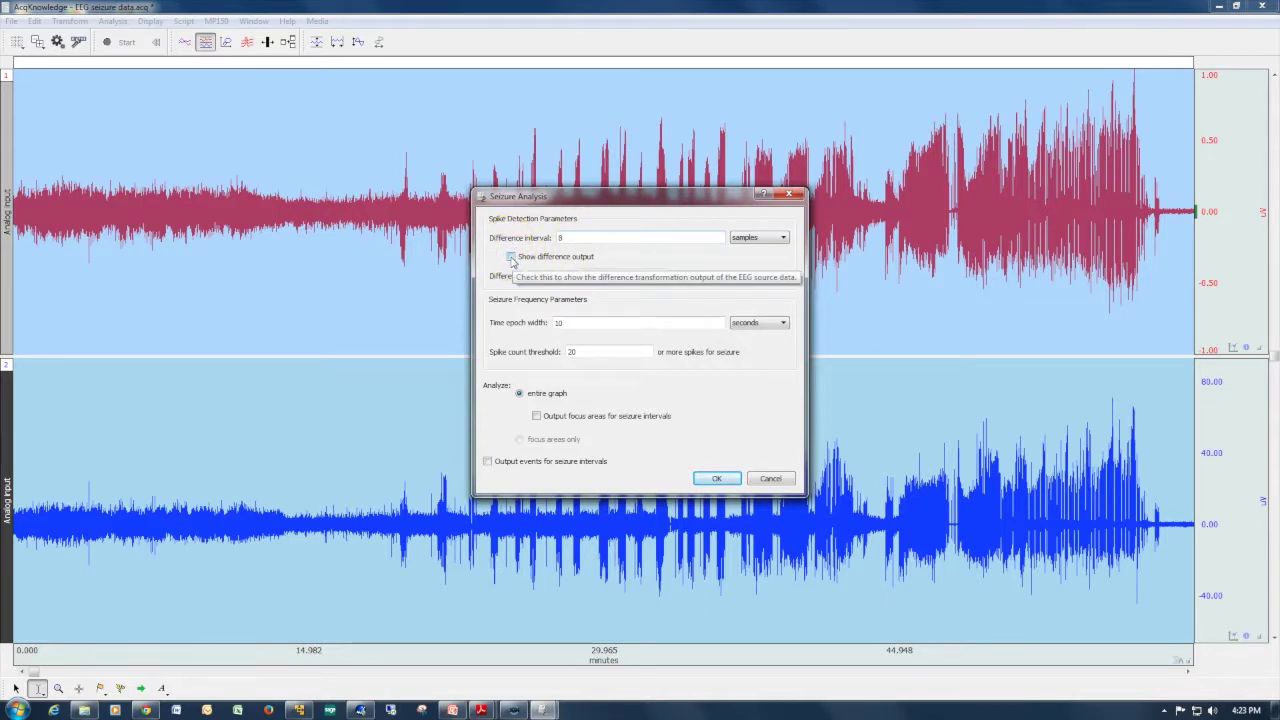
pyautogui.click(511, 257)
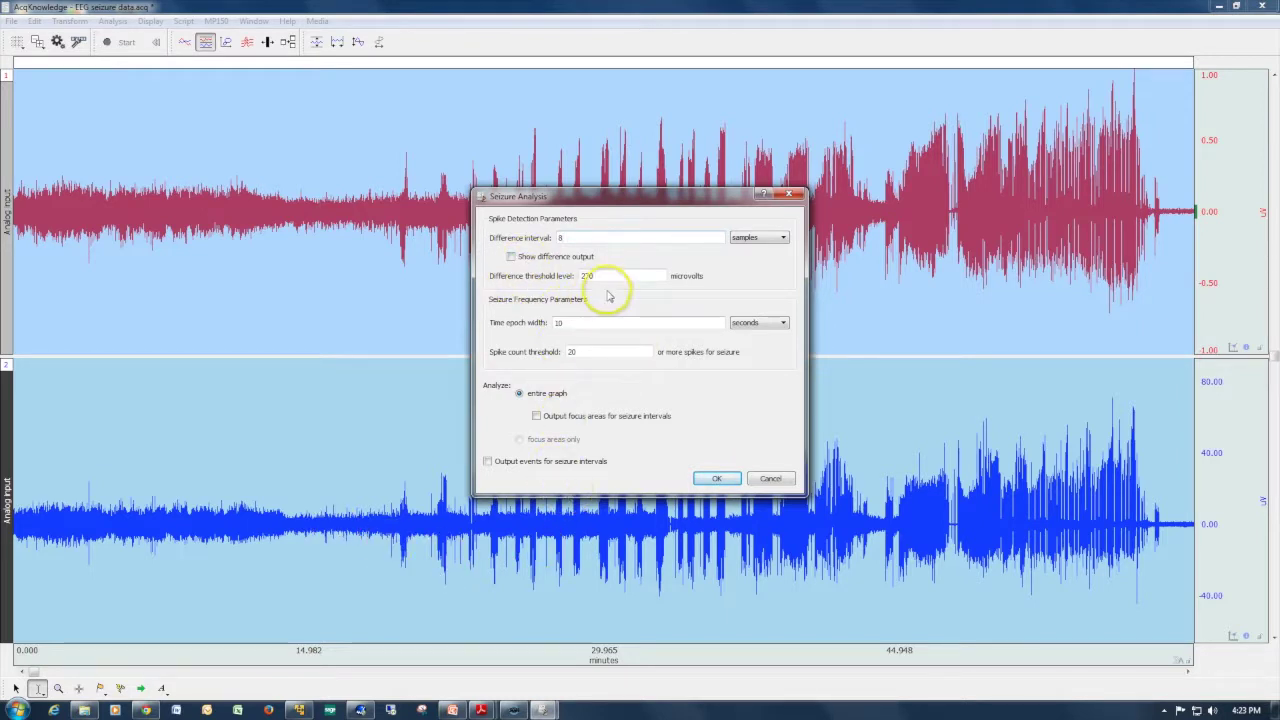
pyautogui.moveTo(634, 199); pyautogui.dragTo(603, 101)
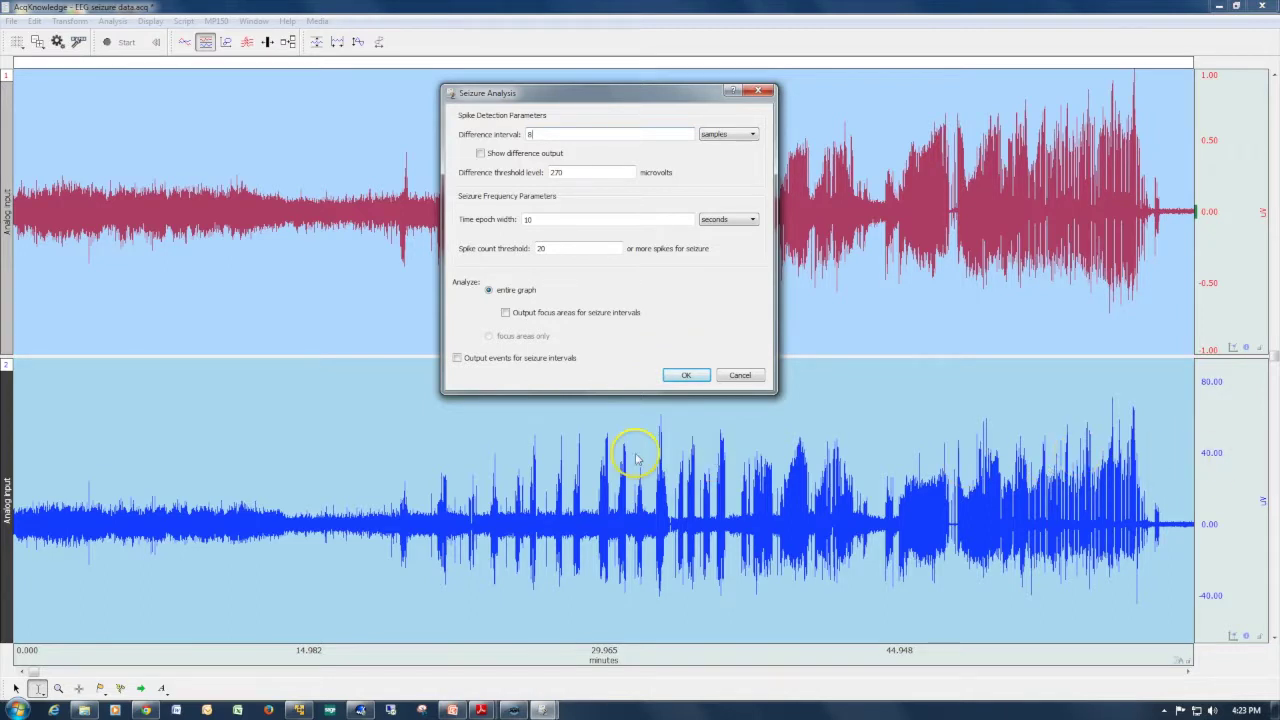
pyautogui.click(576, 172)
pyautogui.click(555, 178)
pyautogui.click(545, 219)
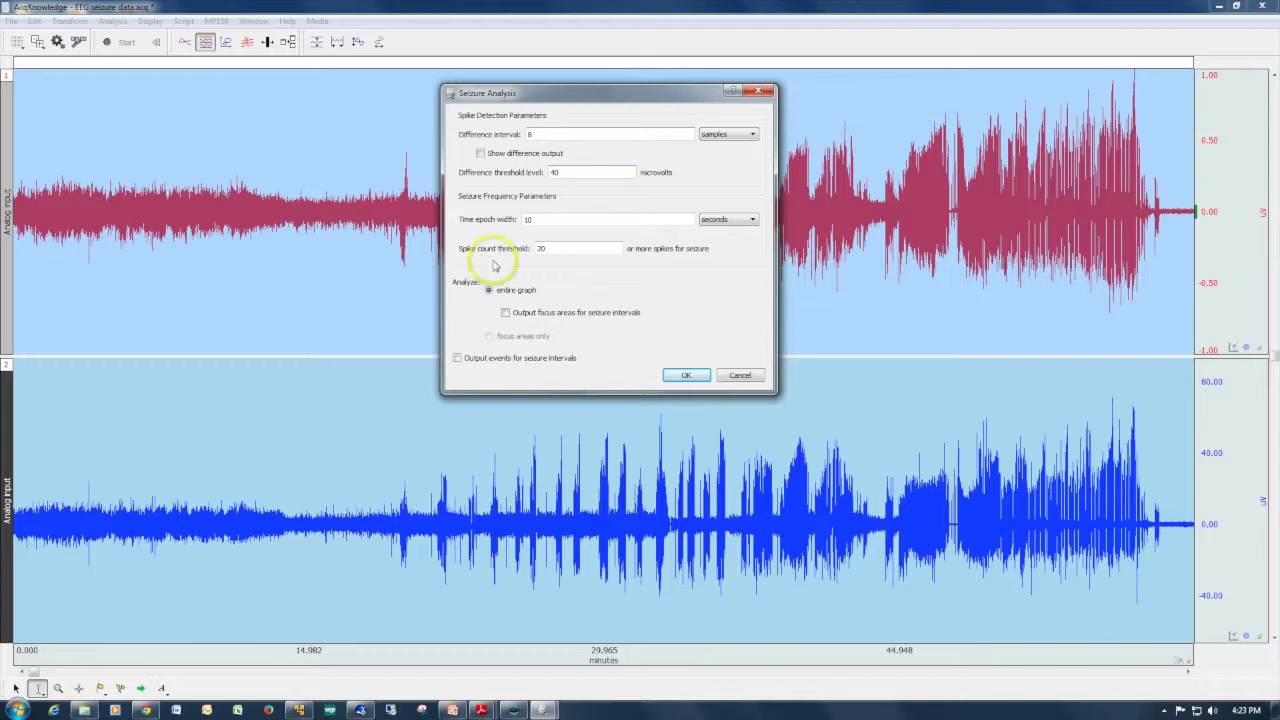
pyautogui.moveTo(533, 219); pyautogui.dragTo(511, 219)
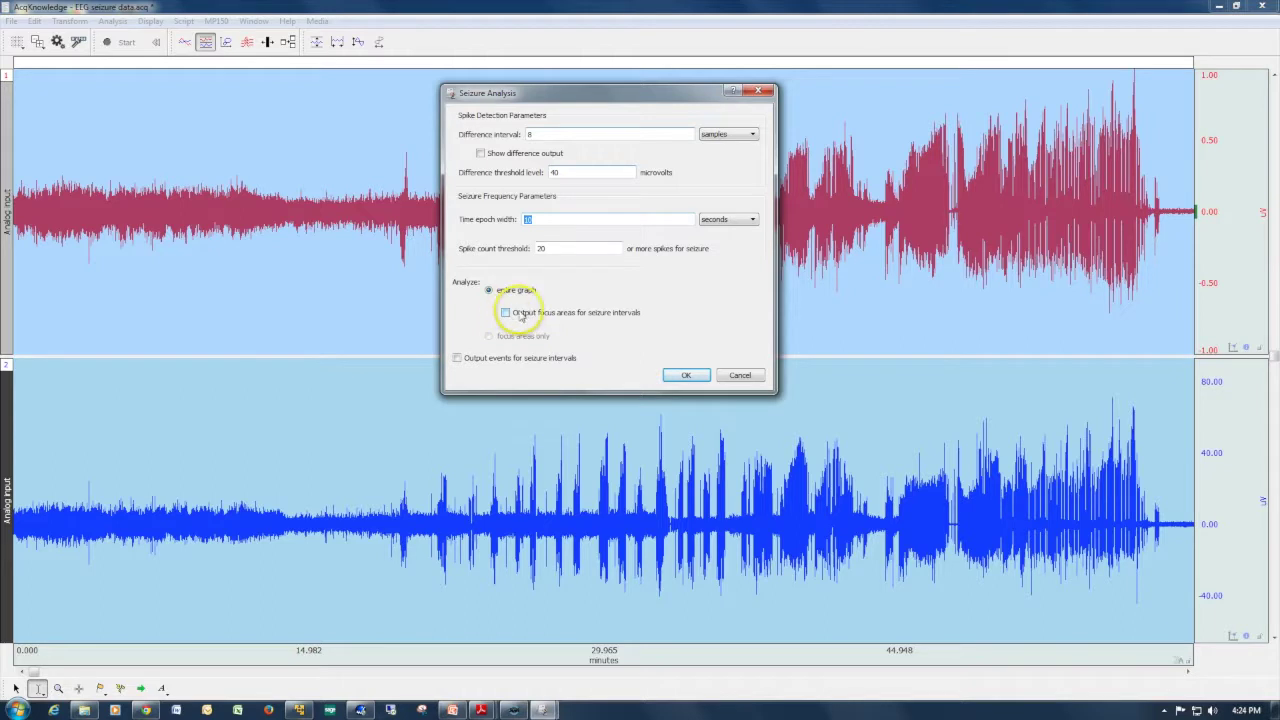
pyautogui.click(491, 364)
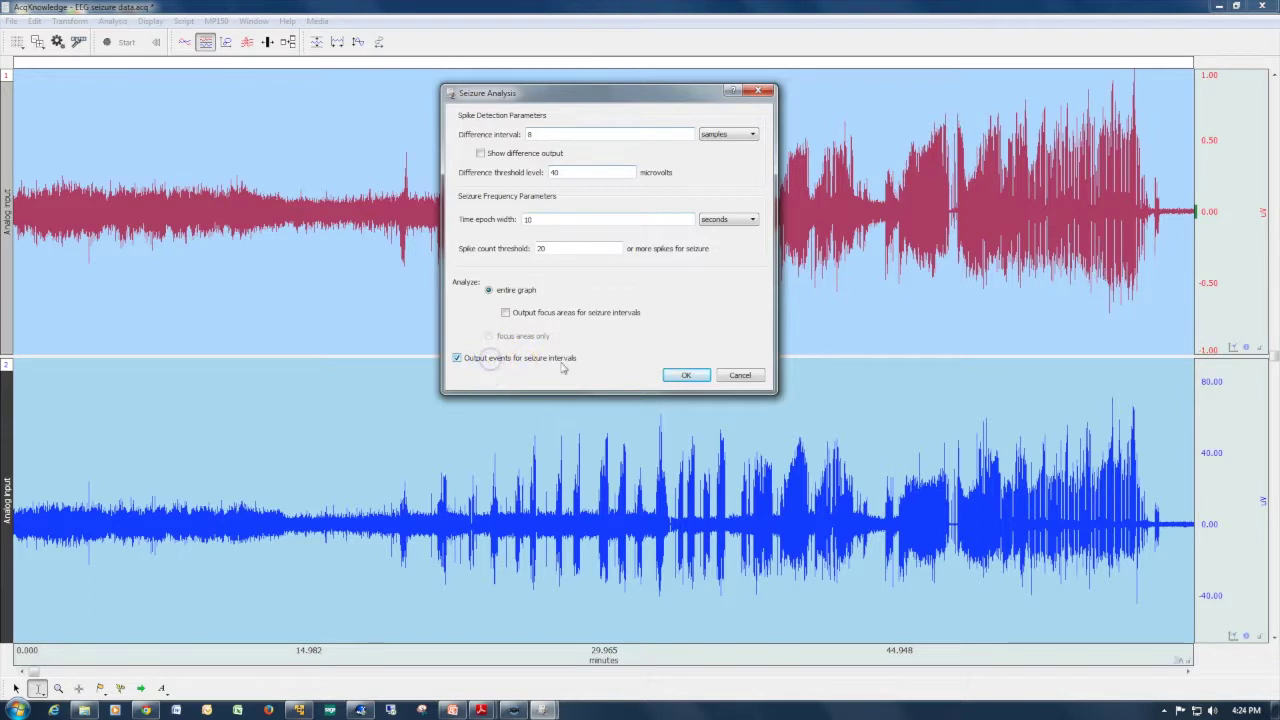
pyautogui.click(684, 377)
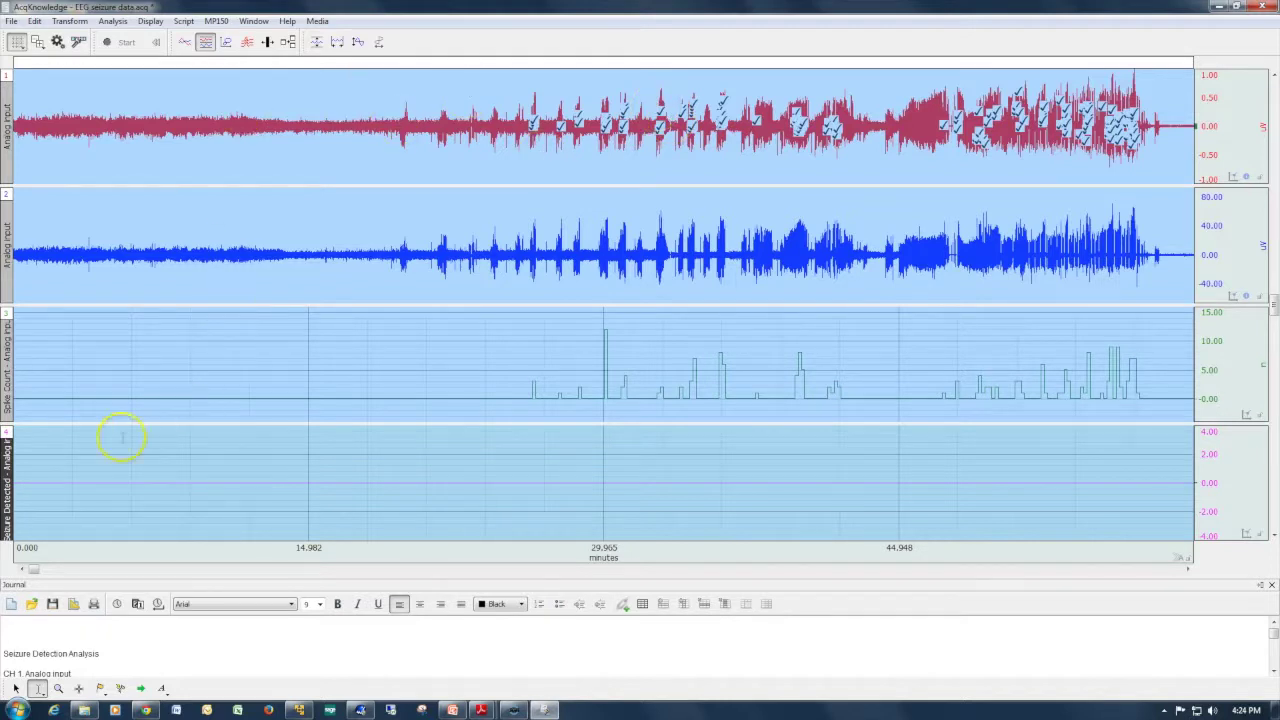
# Step: Zoom into channel 1's spike burst near 1856–1869 seconds
pyautogui.click(58, 688)
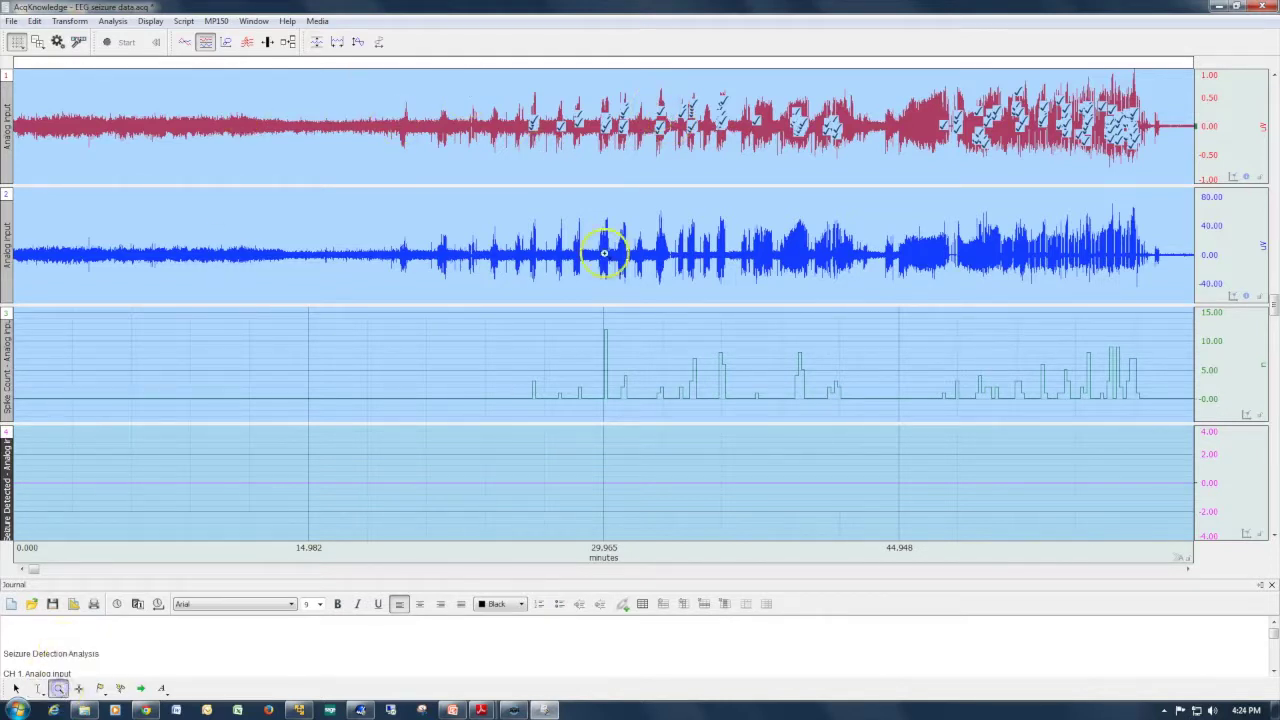
pyautogui.moveTo(629, 103); pyautogui.dragTo(645, 161)
pyautogui.moveTo(372, 93); pyautogui.dragTo(462, 176)
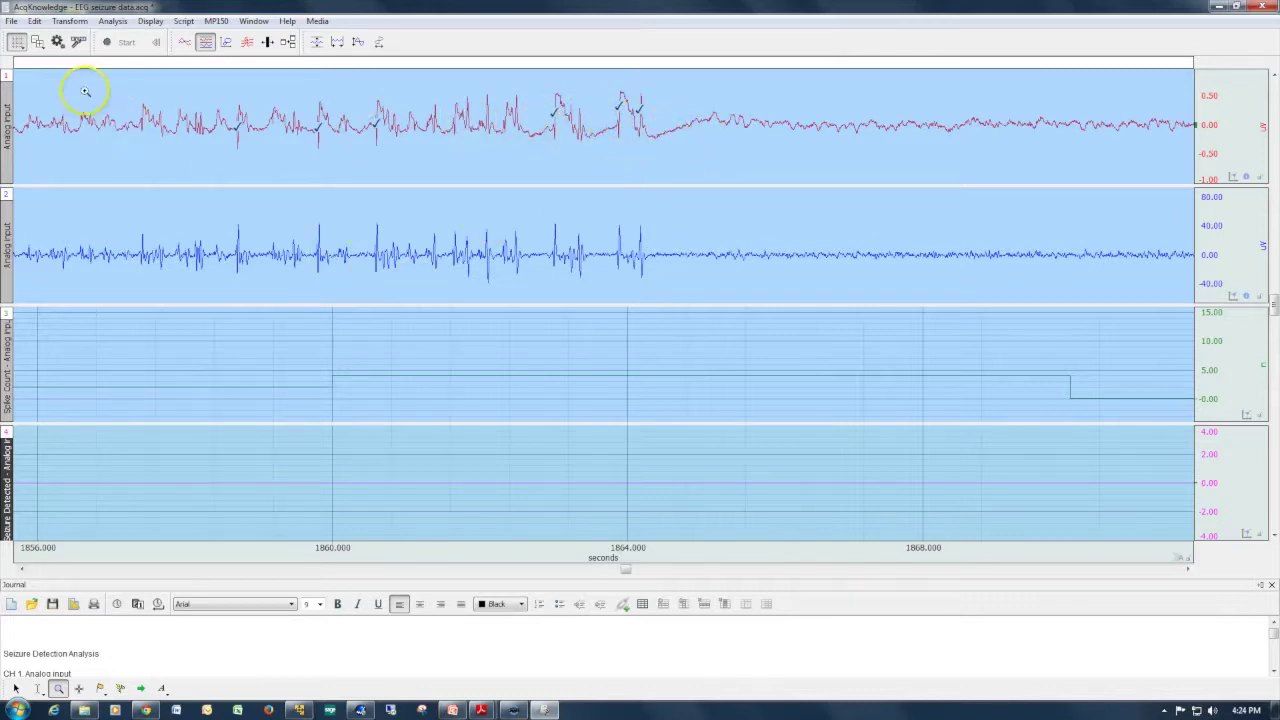
# Step: Autoscale horizontally to show all four channels across the full recording
pyautogui.click(337, 41)
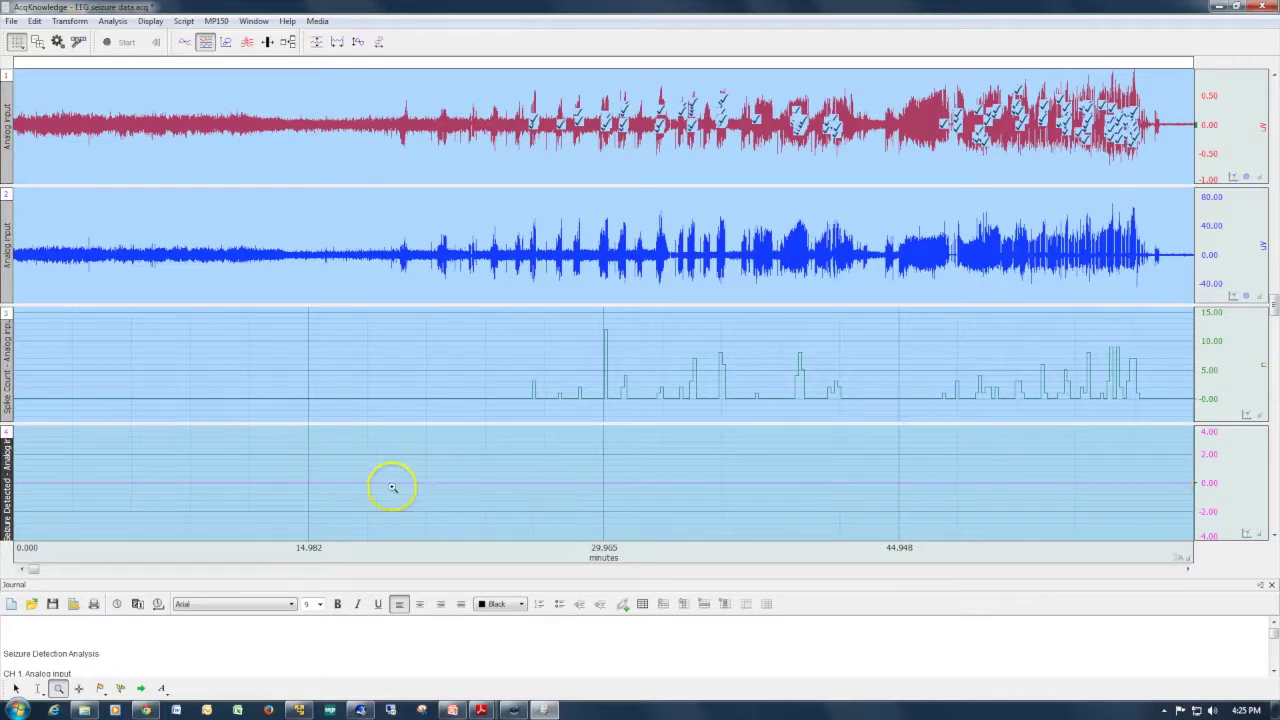
# Step: Reopen Seizure Analysis and tick CH1, Analog input for analysis
pyautogui.click(112, 21)
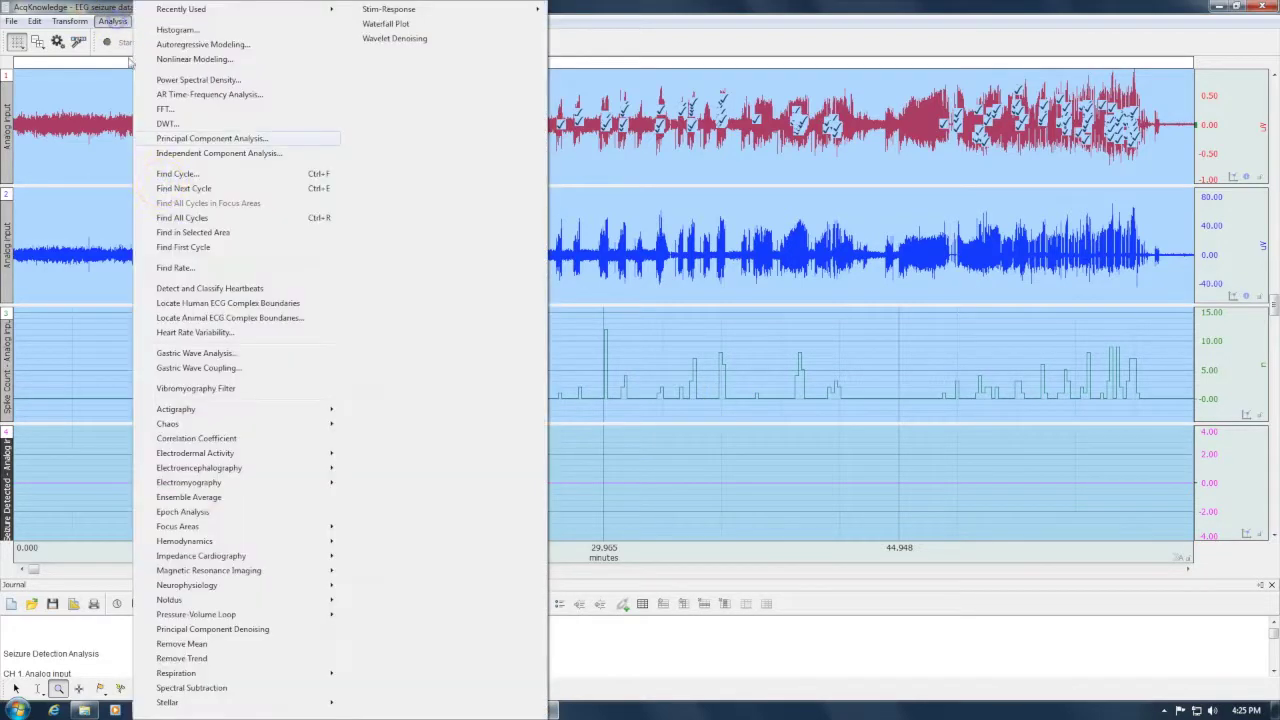
pyautogui.moveTo(208, 558)
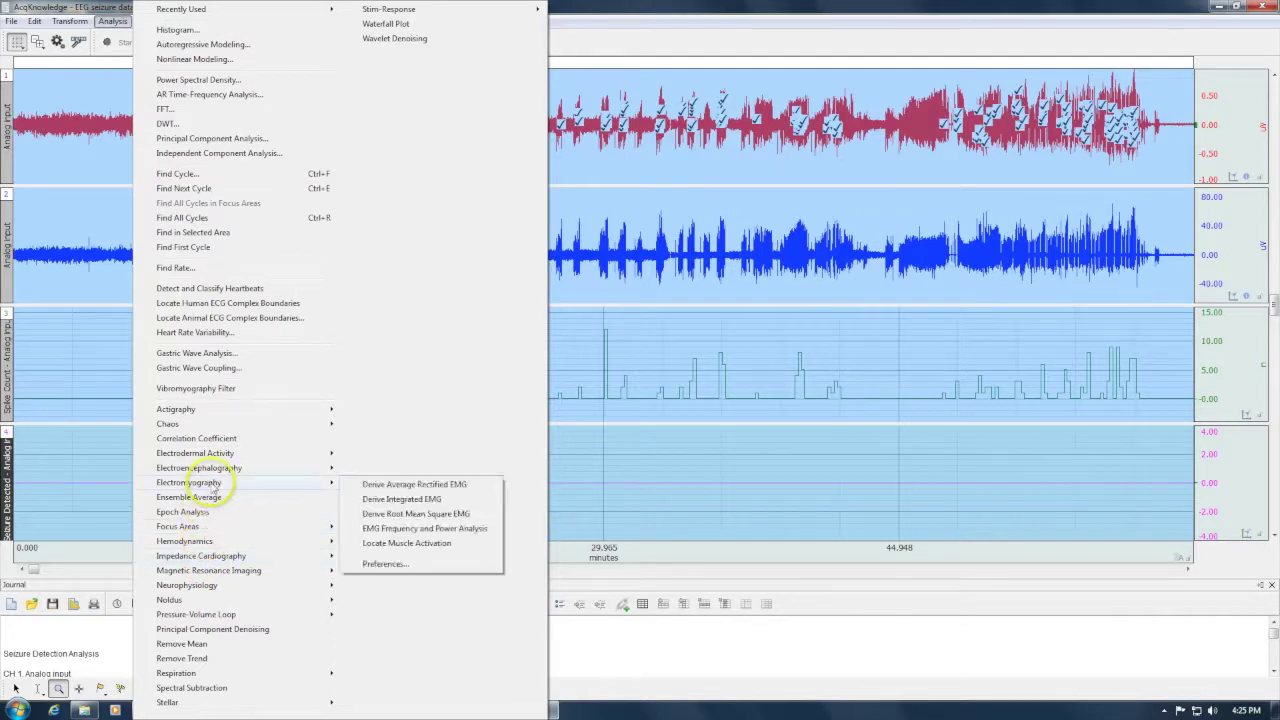
pyautogui.moveTo(222, 472)
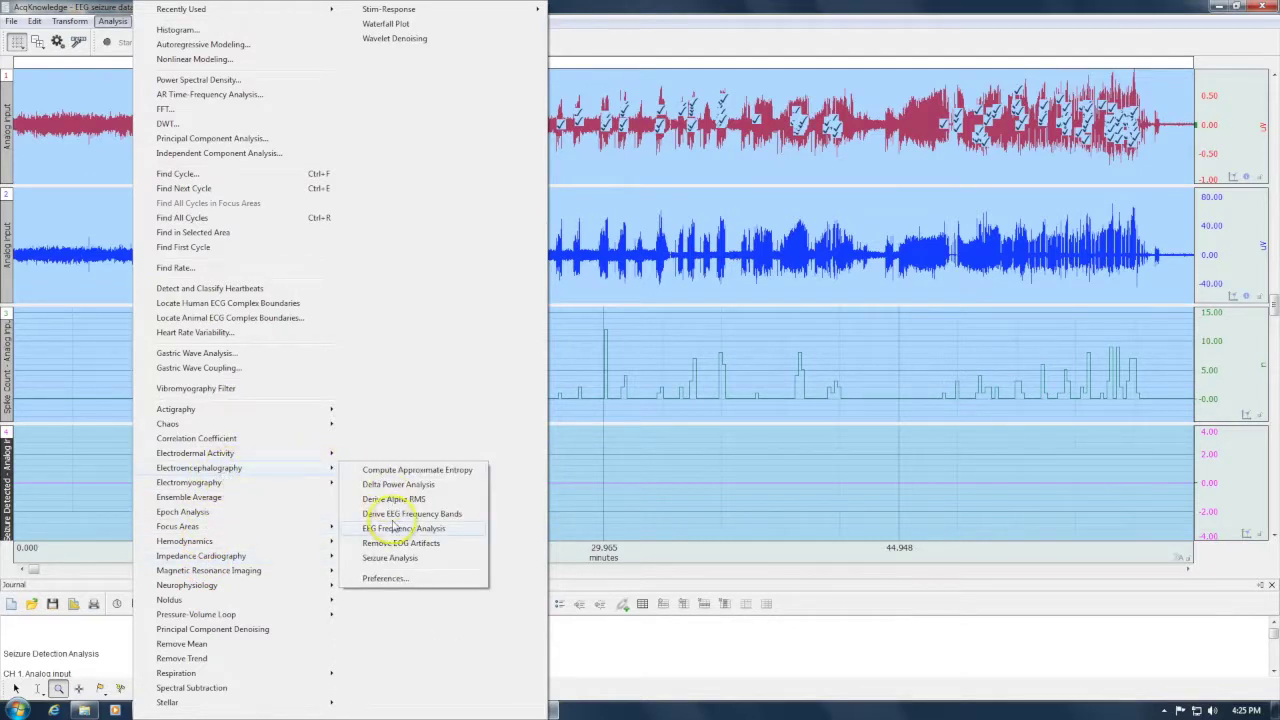
pyautogui.click(396, 563)
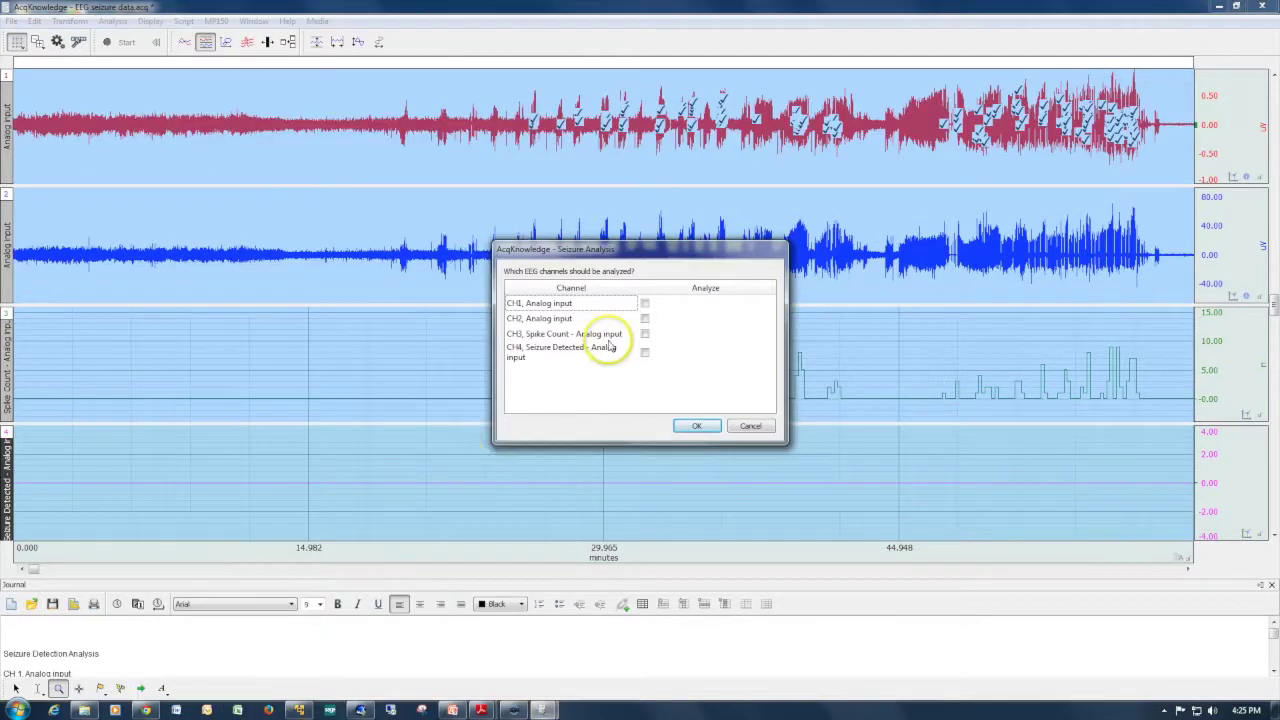
pyautogui.click(644, 304)
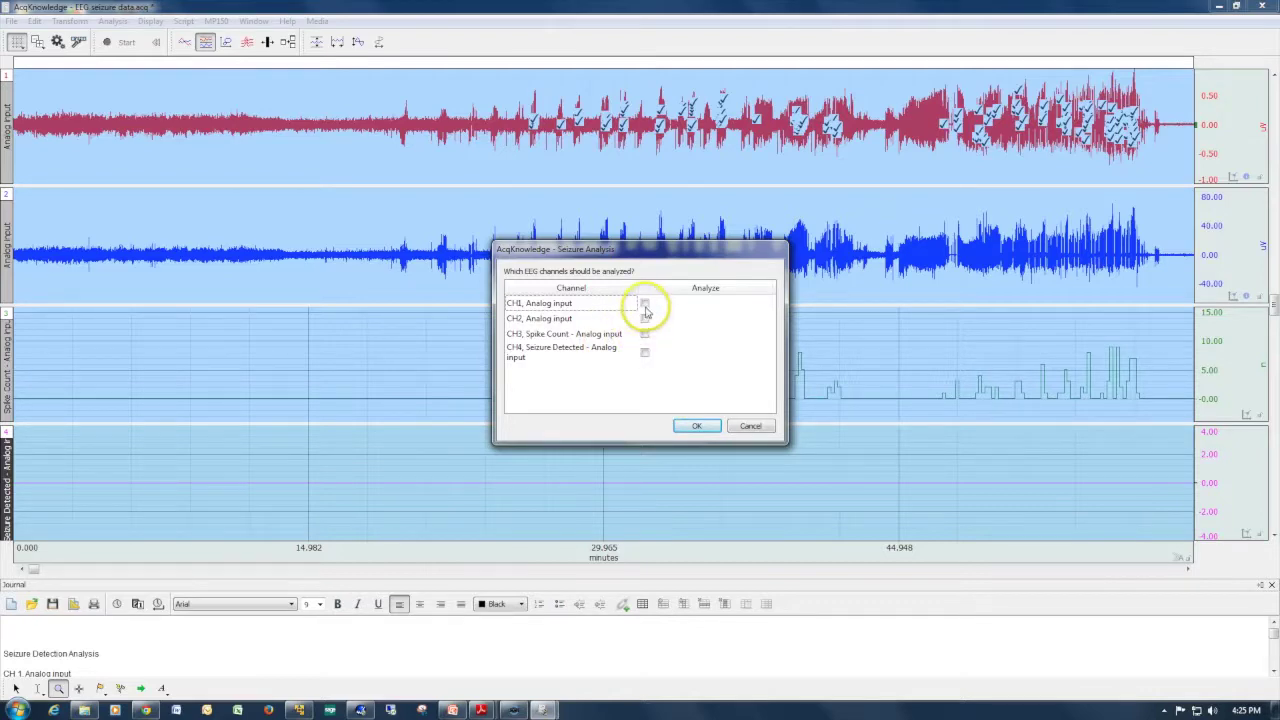
# Step: Set the spike count threshold to 5 with a 10-second epoch and run the analysis
pyautogui.click(704, 432)
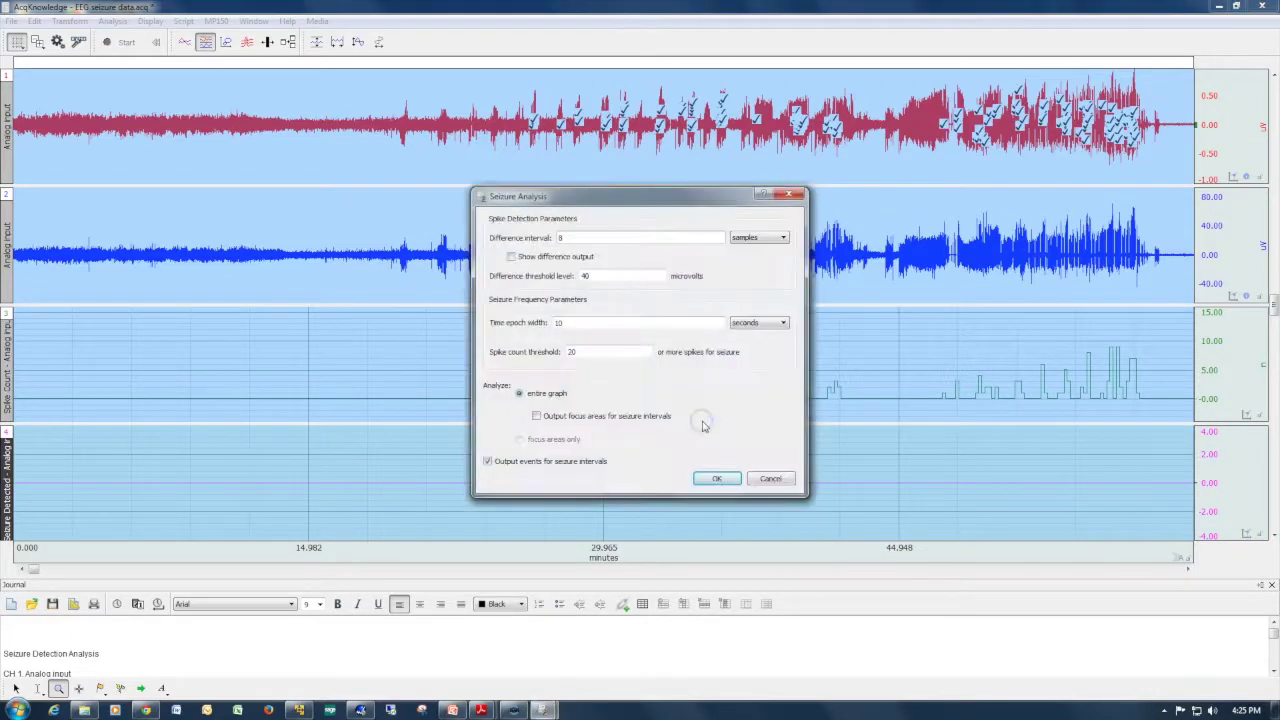
pyautogui.click(571, 323)
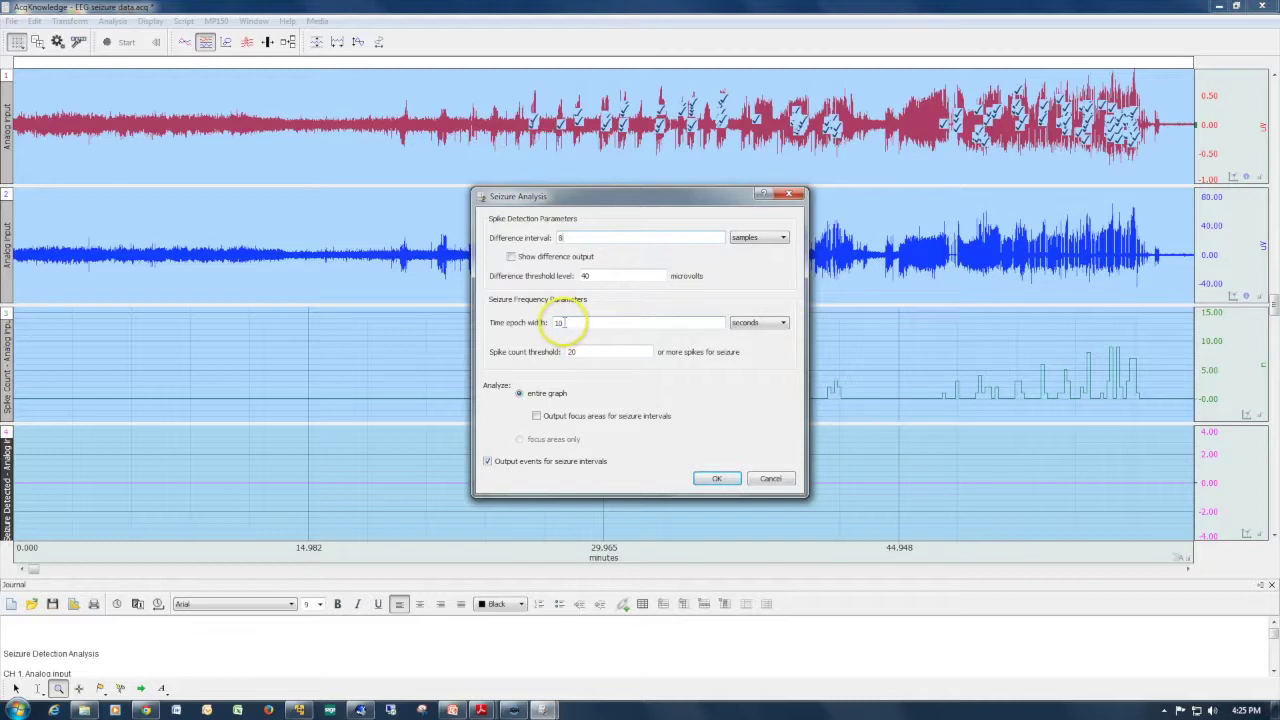
pyautogui.click(572, 352)
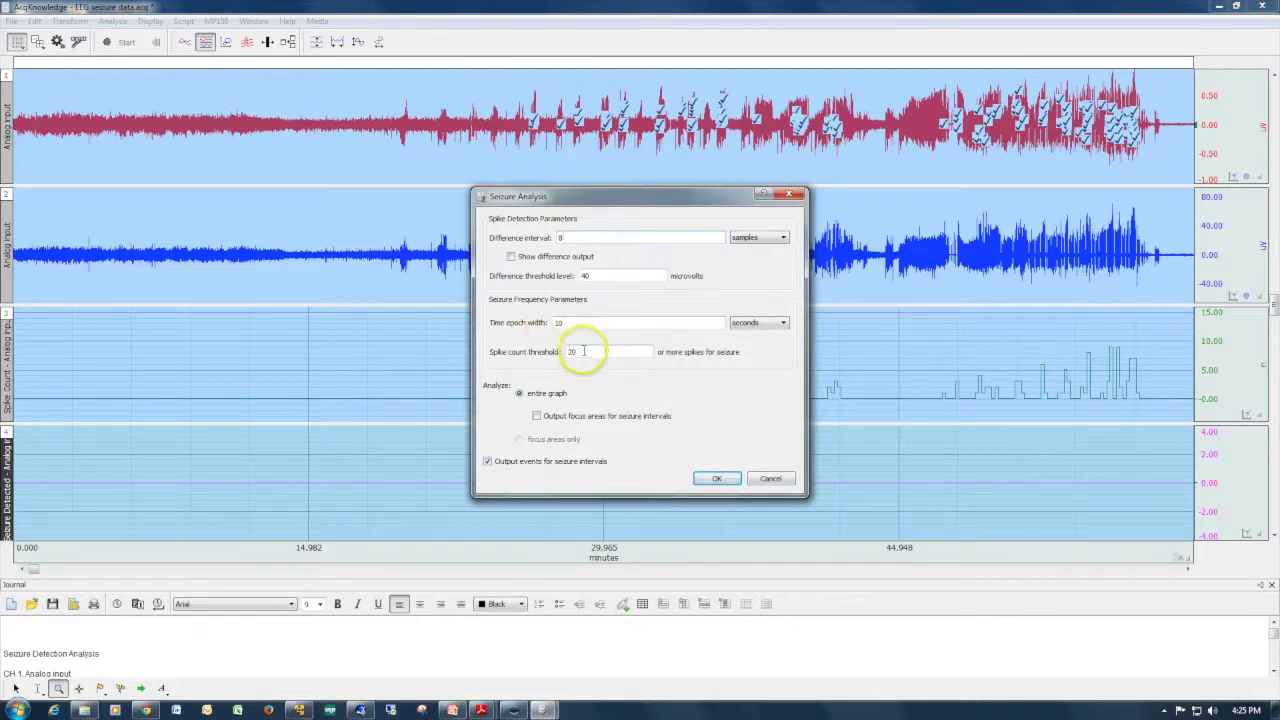
pyautogui.doubleClick(572, 352)
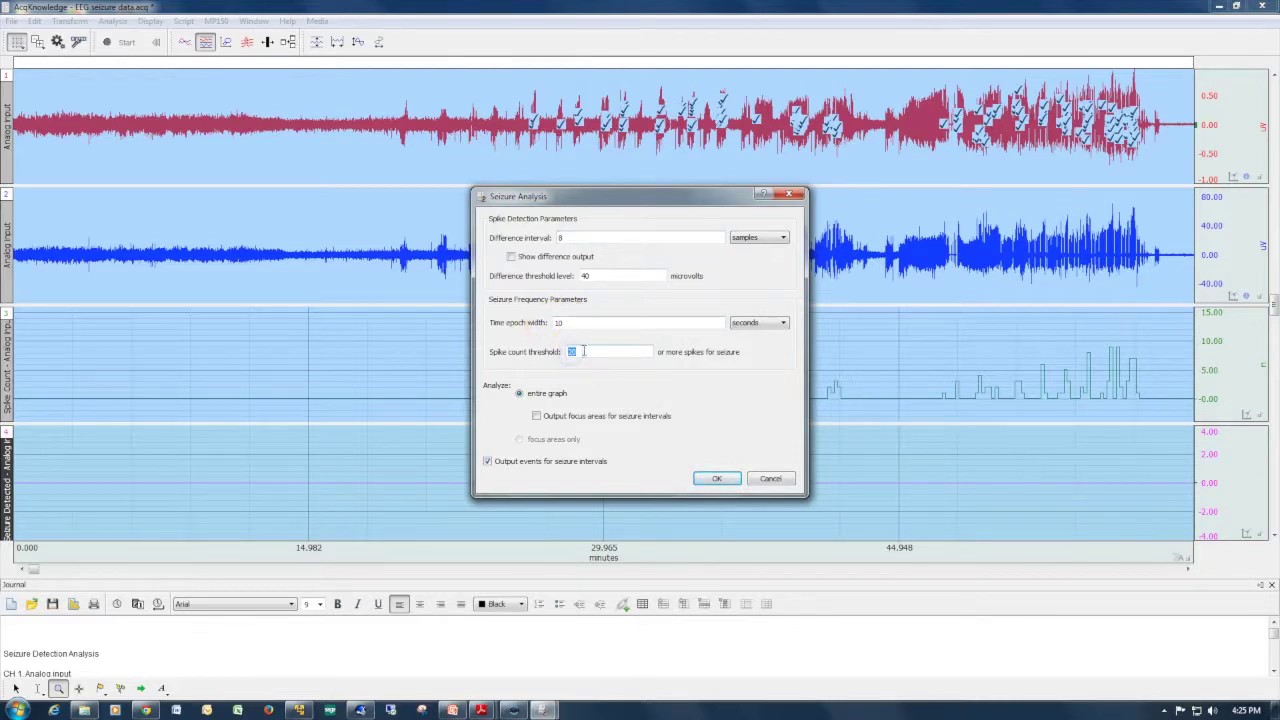
pyautogui.click(575, 323)
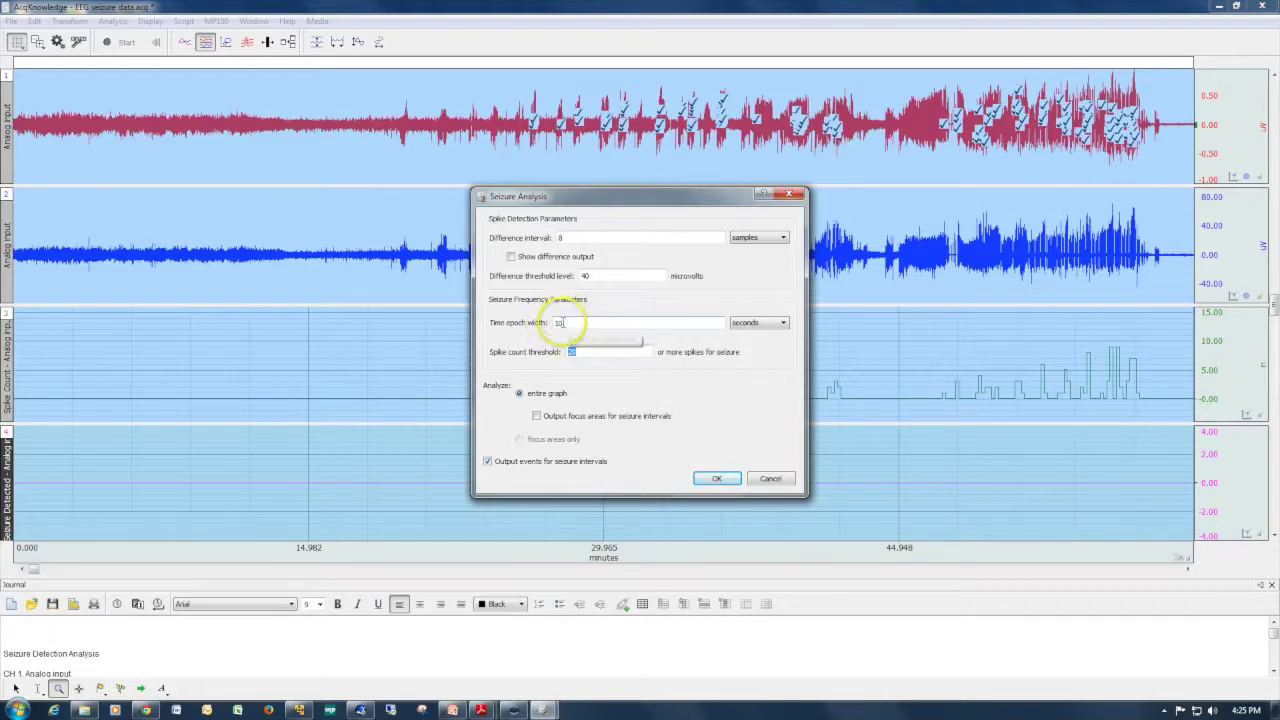
pyautogui.click(587, 371)
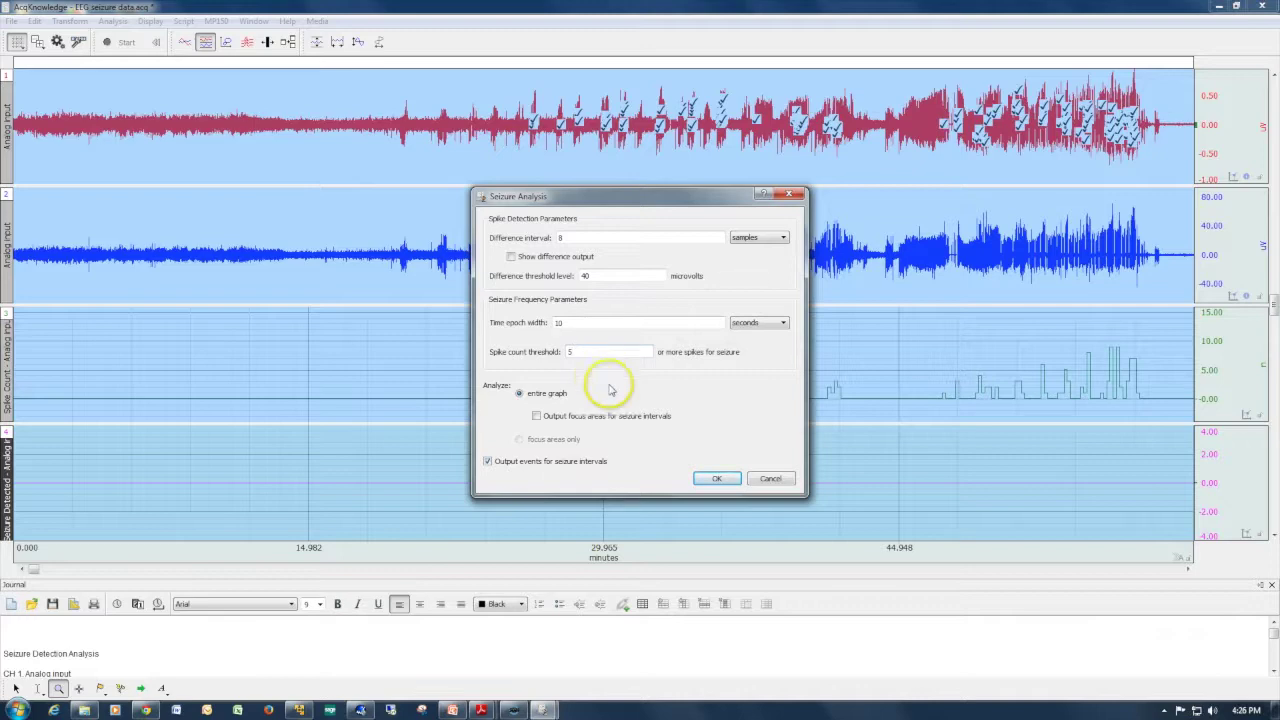
pyautogui.click(717, 481)
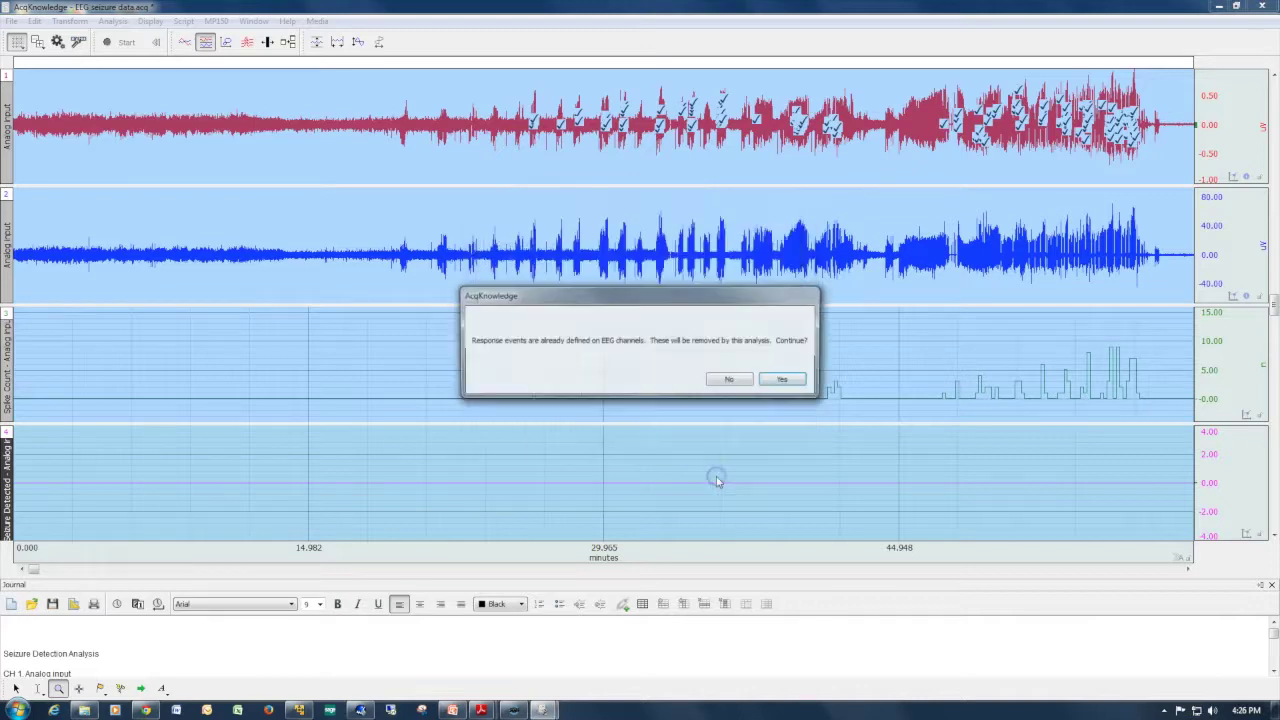
# Step: Confirm replacing existing events so new Spike Count and Seizure Detected channels are added
pyautogui.click(783, 381)
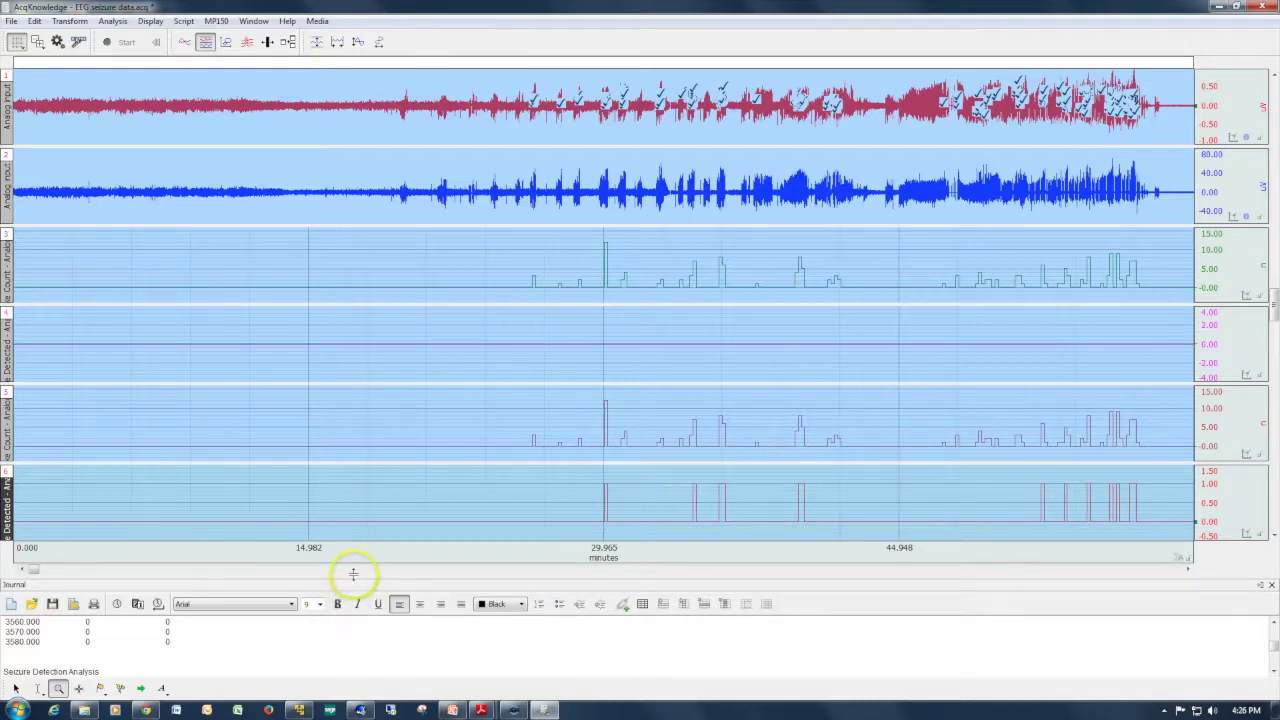
# Step: Enlarge the journal and highlight the rerun's 5-spike threshold and 10.000 s window values
pyautogui.moveTo(355, 575); pyautogui.dragTo(393, 176)
pyautogui.moveTo(1273, 460); pyautogui.dragTo(1271, 213)
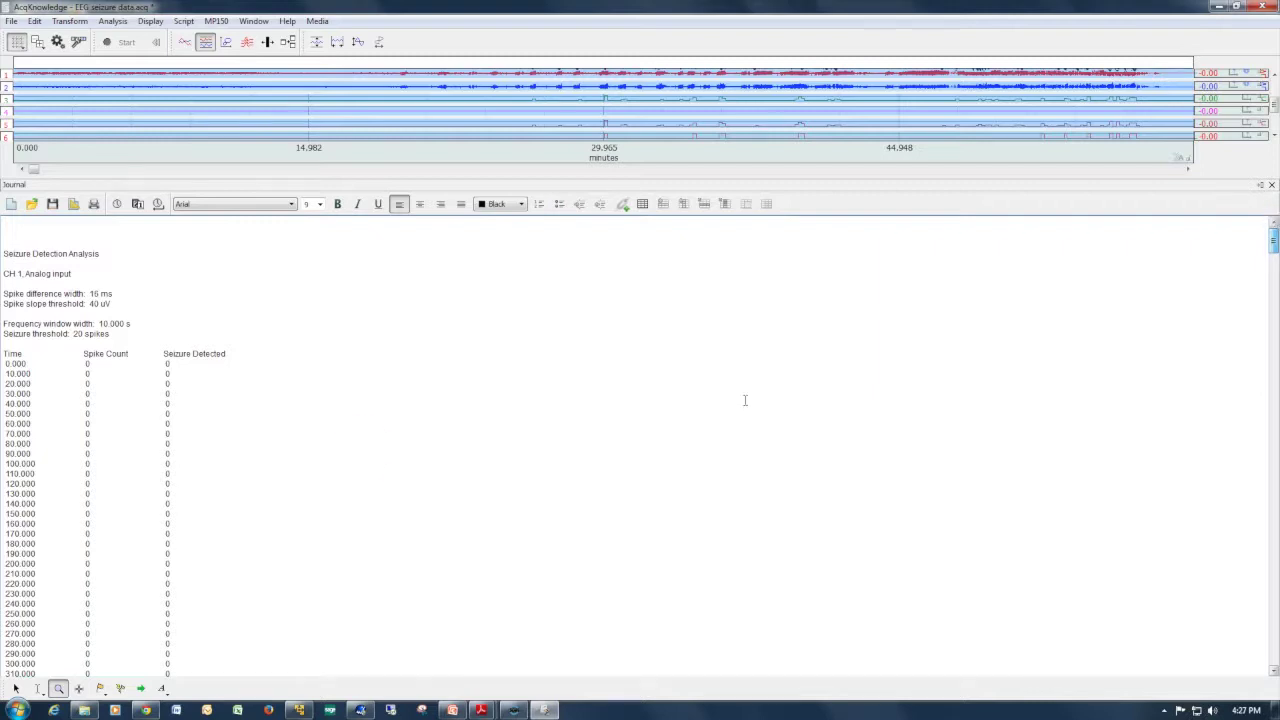
pyautogui.click(76, 333)
pyautogui.moveTo(1272, 237); pyautogui.dragTo(1273, 457)
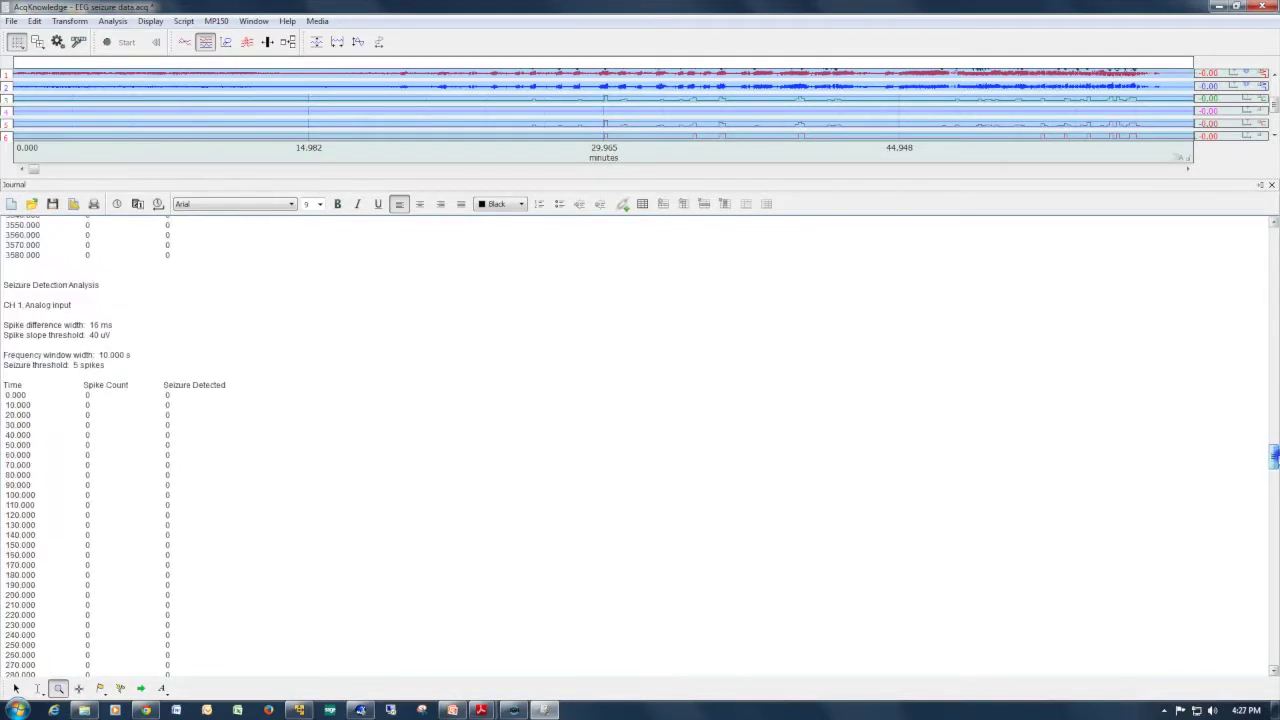
pyautogui.doubleClick(74, 365)
pyautogui.click(74, 365)
pyautogui.click(102, 355)
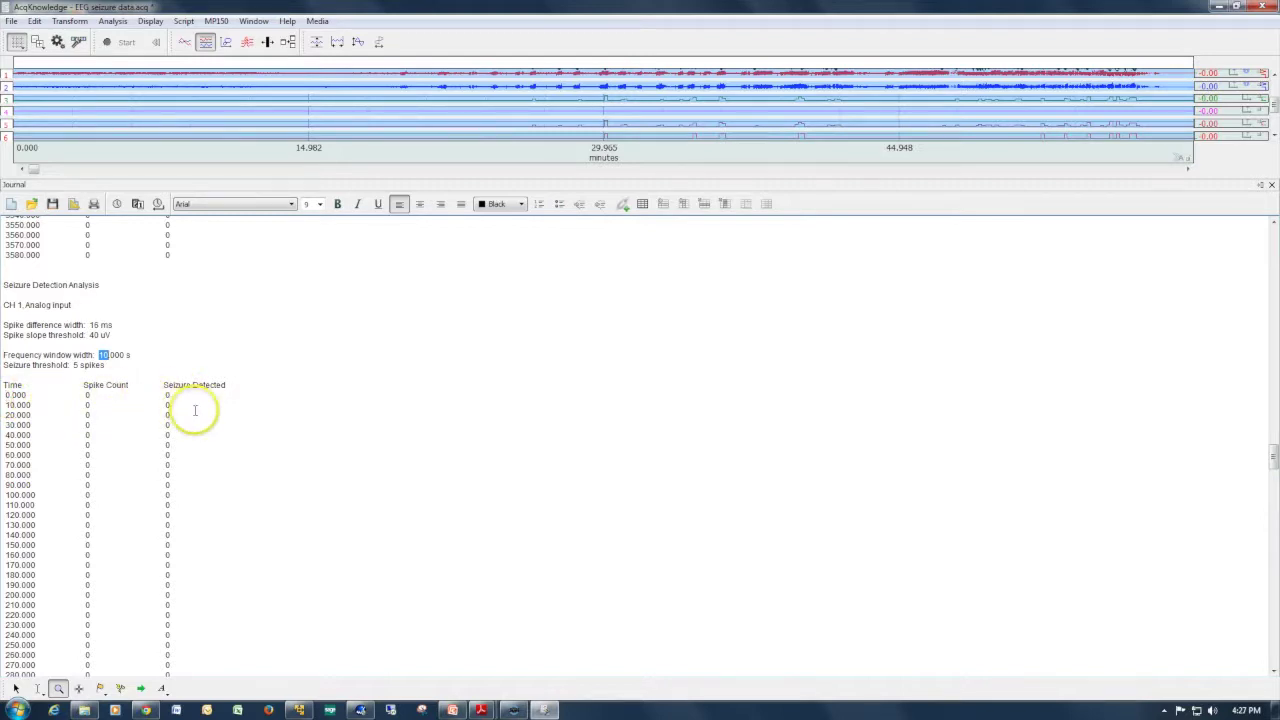
pyautogui.click(89, 394)
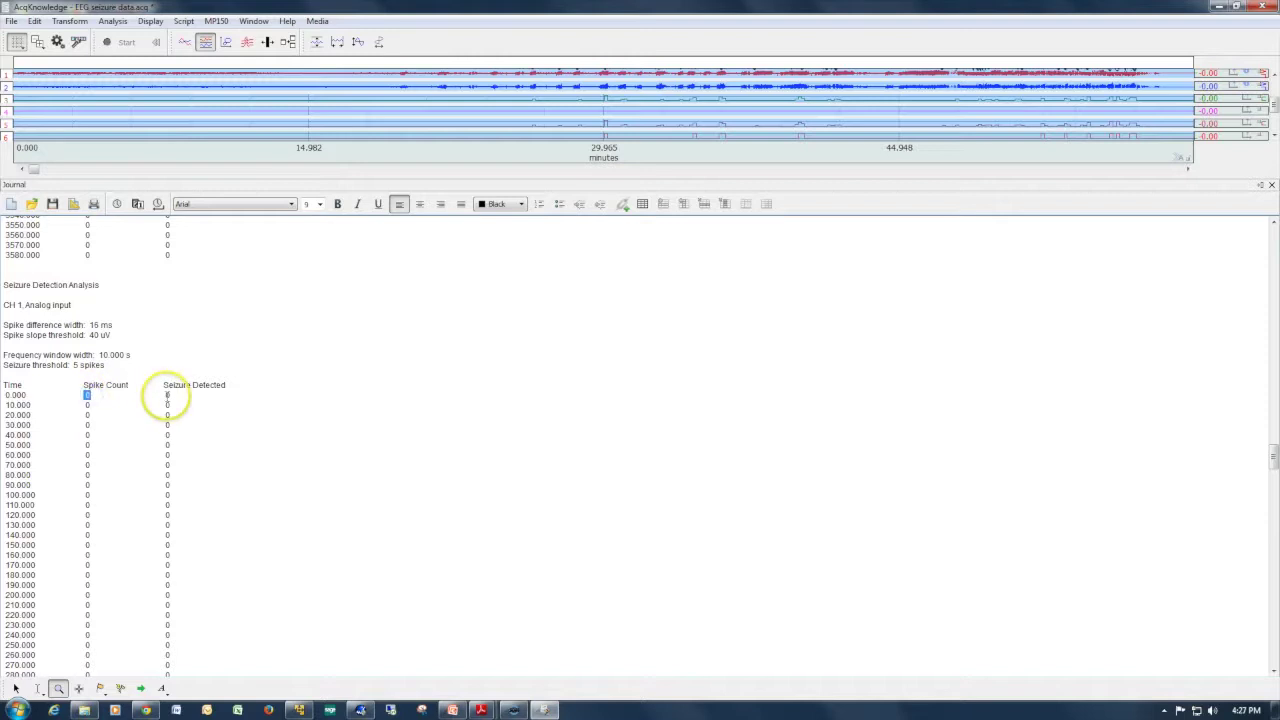
pyautogui.click(170, 395)
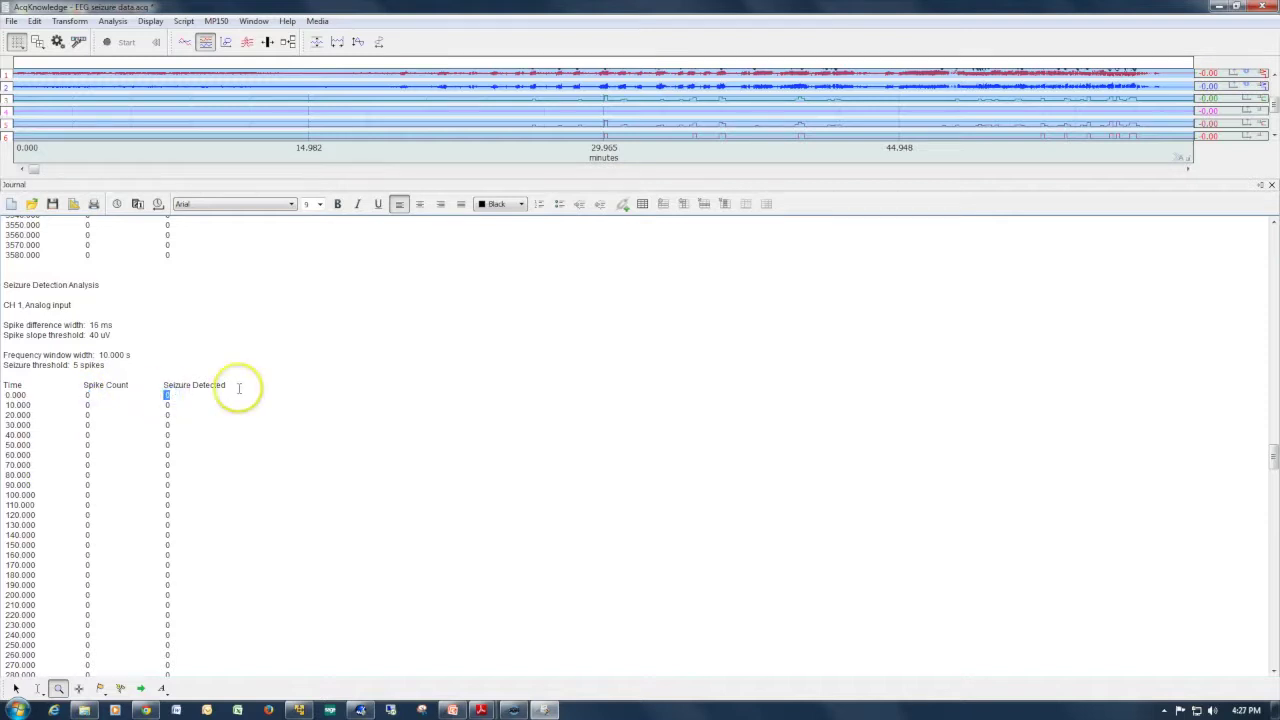
pyautogui.scroll(-15, 240, 450)
pyautogui.scroll(-20, 250, 468)
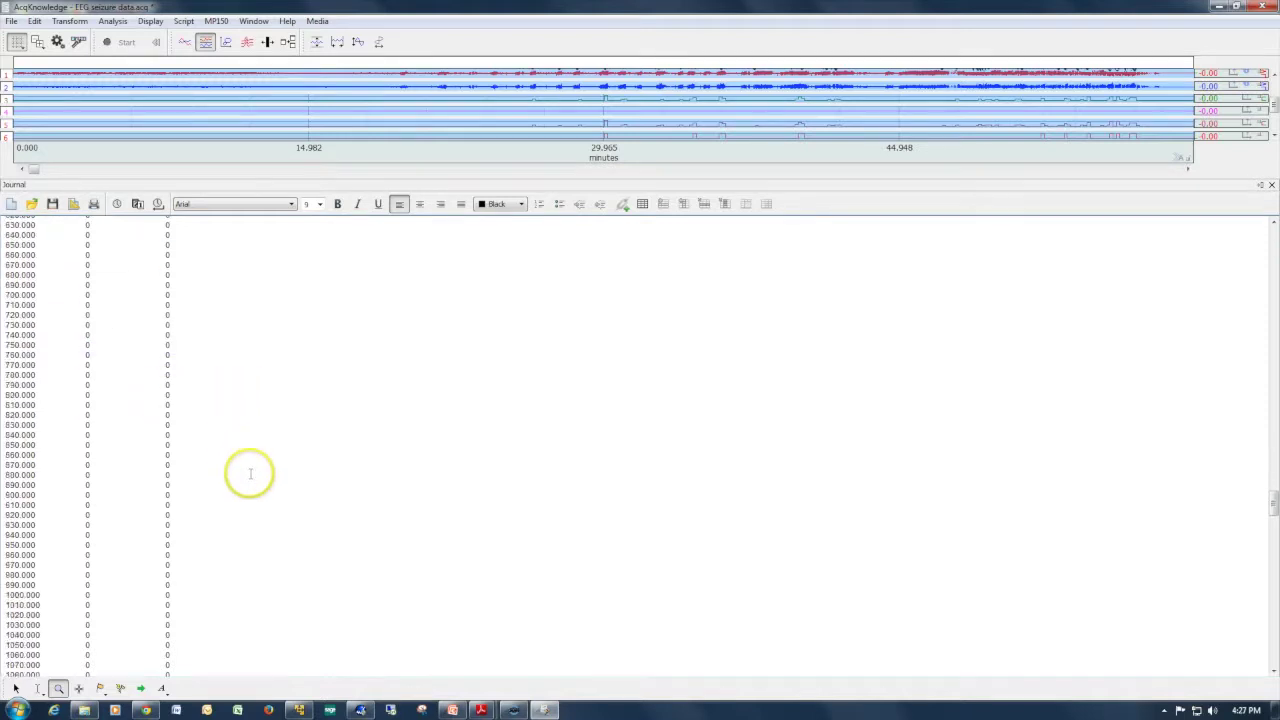
pyautogui.scroll(3, 252, 474)
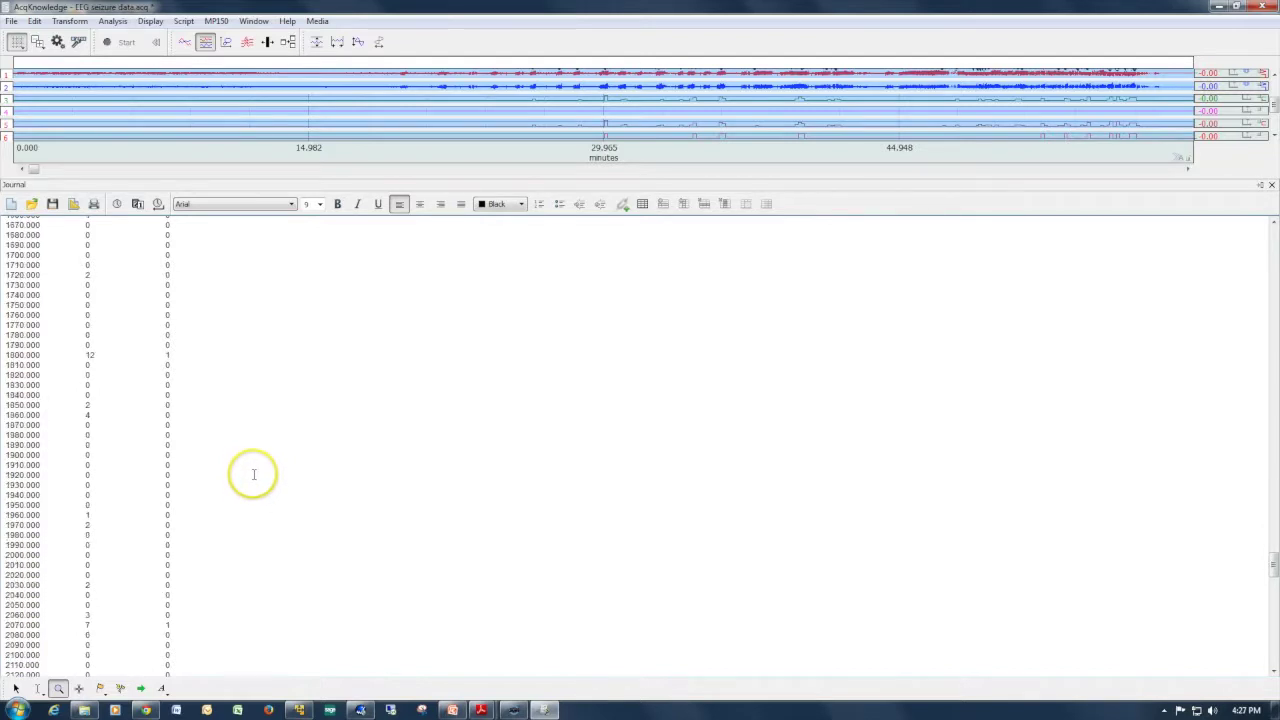
pyautogui.scroll(-2, 228, 532)
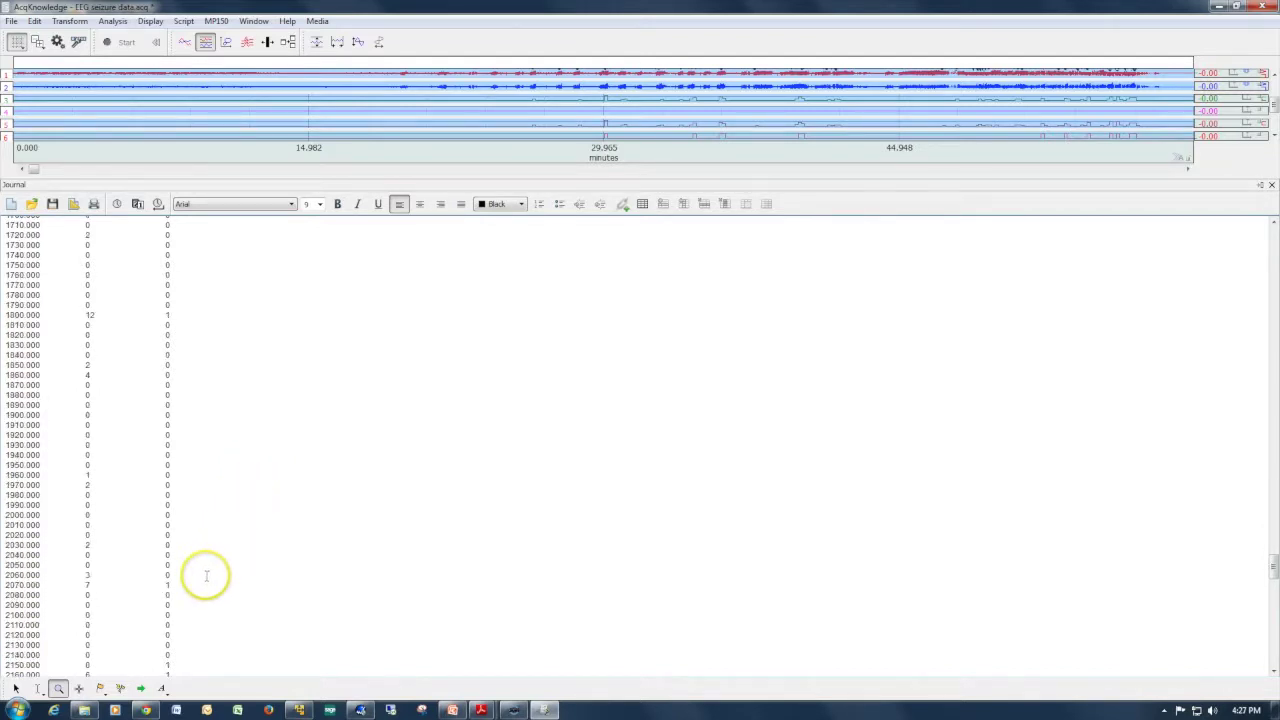
pyautogui.click(87, 584)
pyautogui.moveTo(119, 583); pyautogui.dragTo(171, 585)
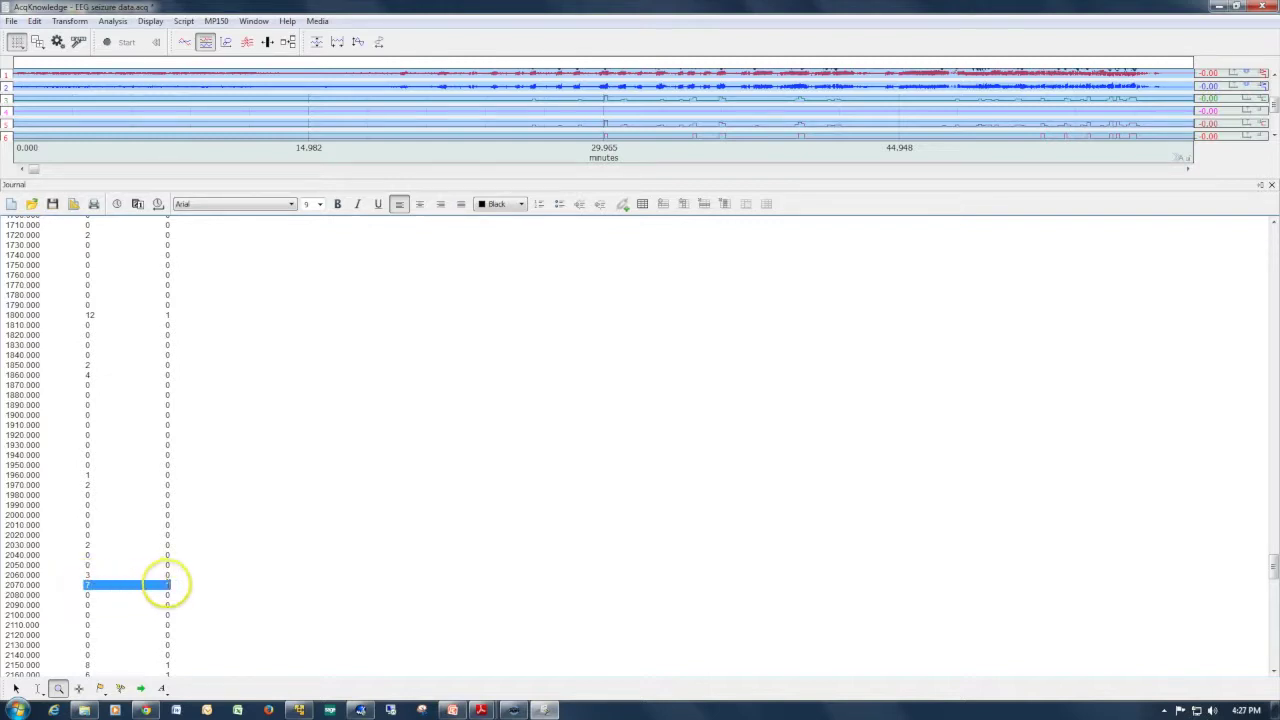
pyautogui.click(165, 584)
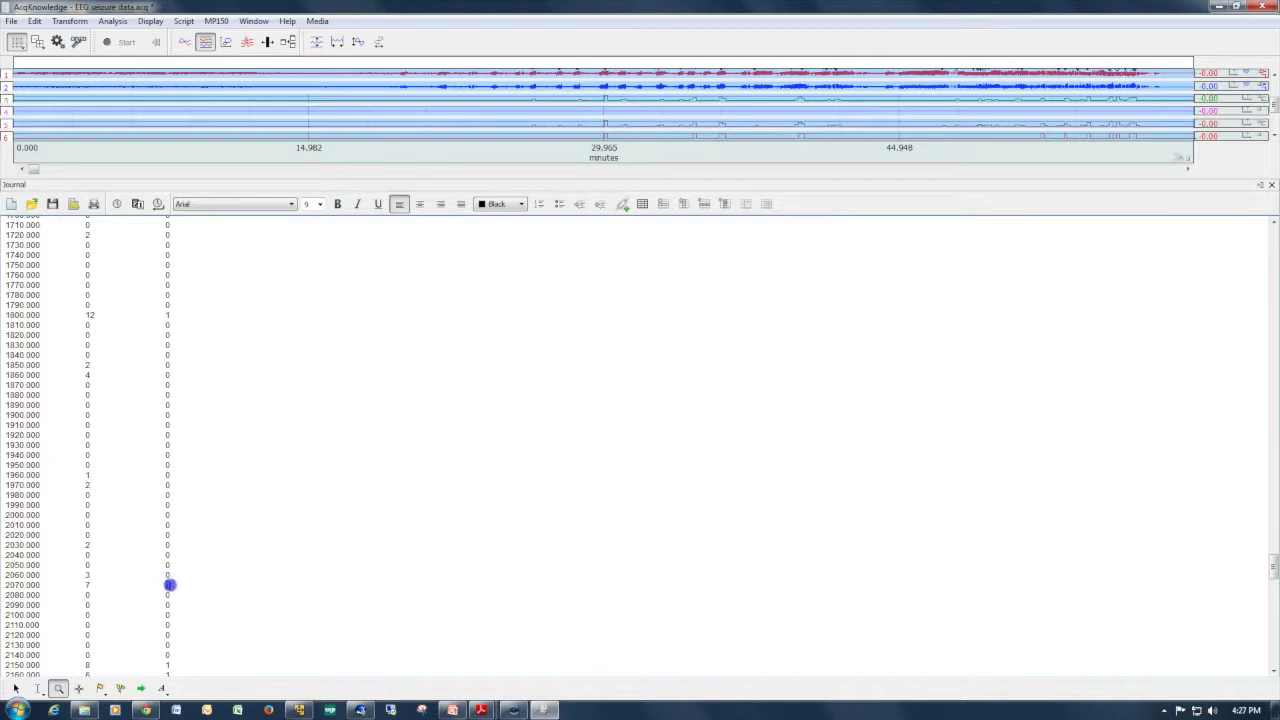
pyautogui.doubleClick(170, 585)
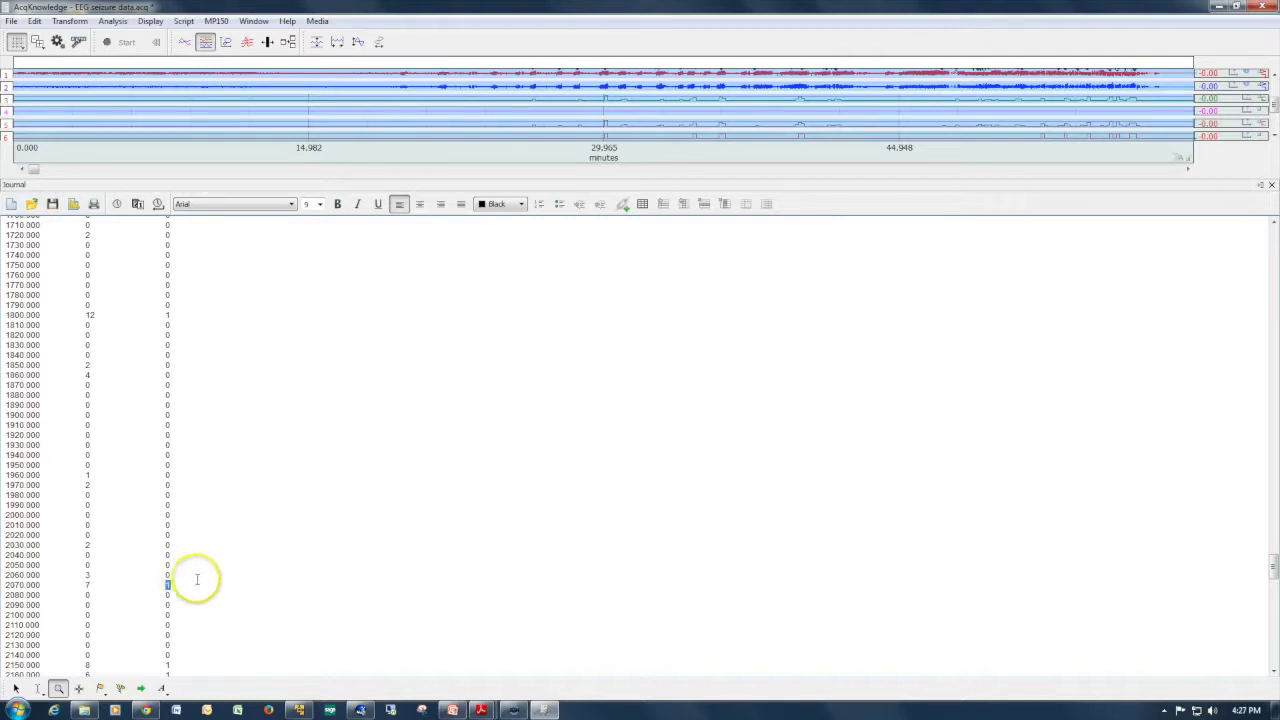
pyautogui.scroll(-4, 195, 580)
pyautogui.doubleClick(166, 545)
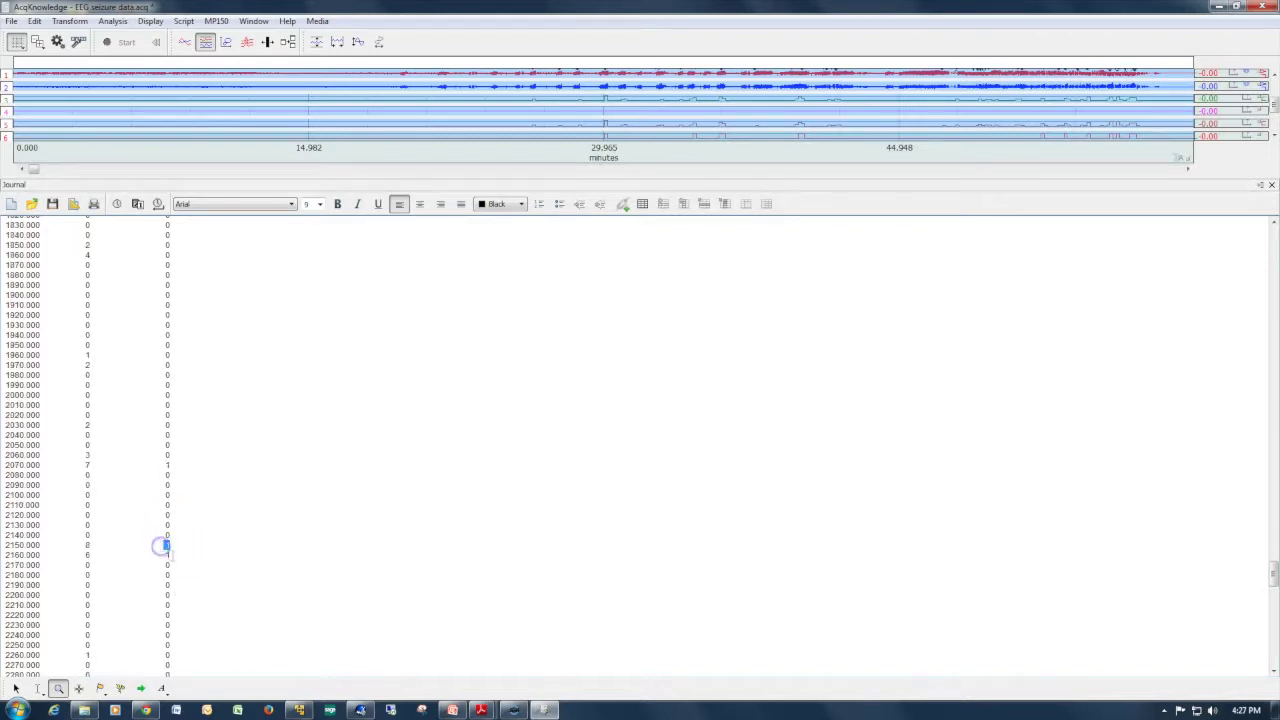
pyautogui.click(409, 564)
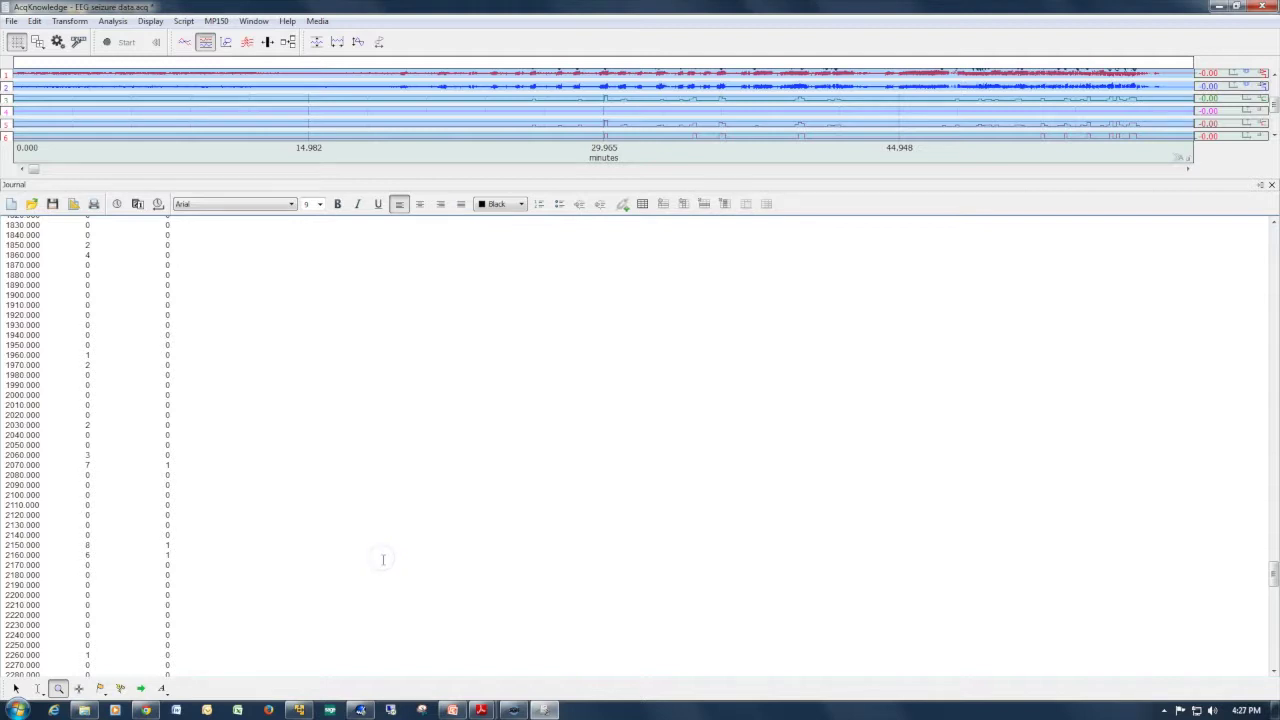